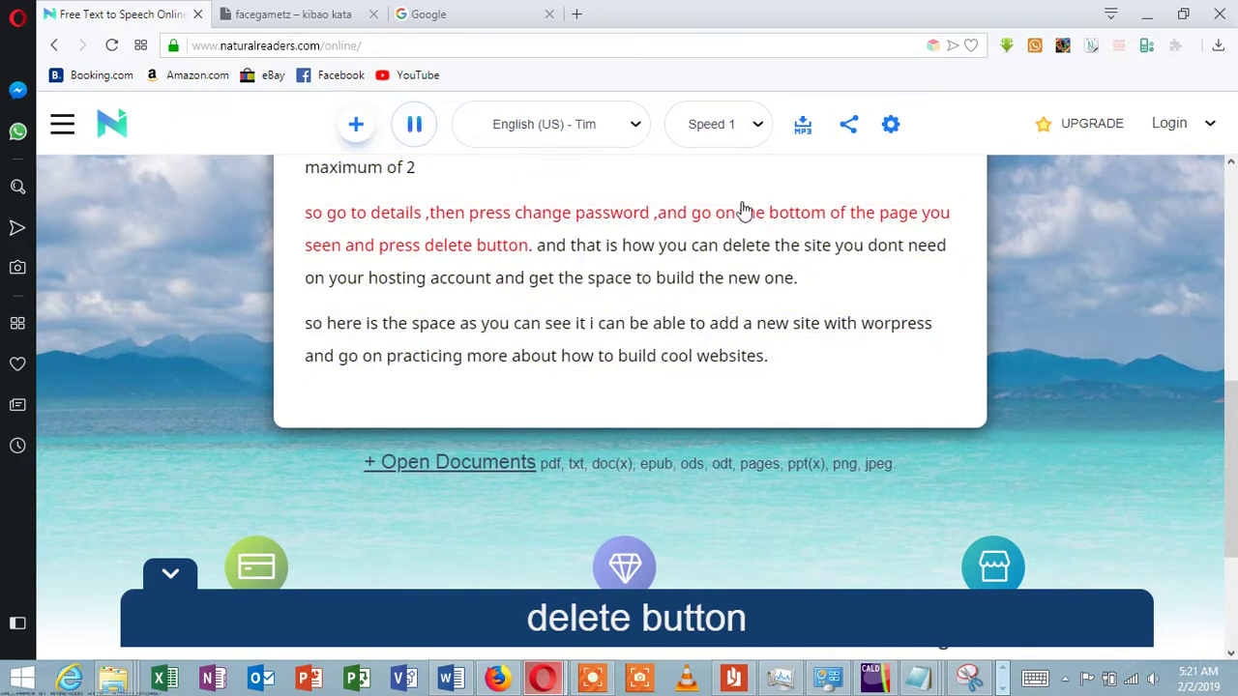
Restart NaturalReader's read-aloud from the 'to start from scratch' line of the tutorial.
{"action": "left_click_drag", "start_coordinate": [1232, 391], "coordinate": [1234, 163]}
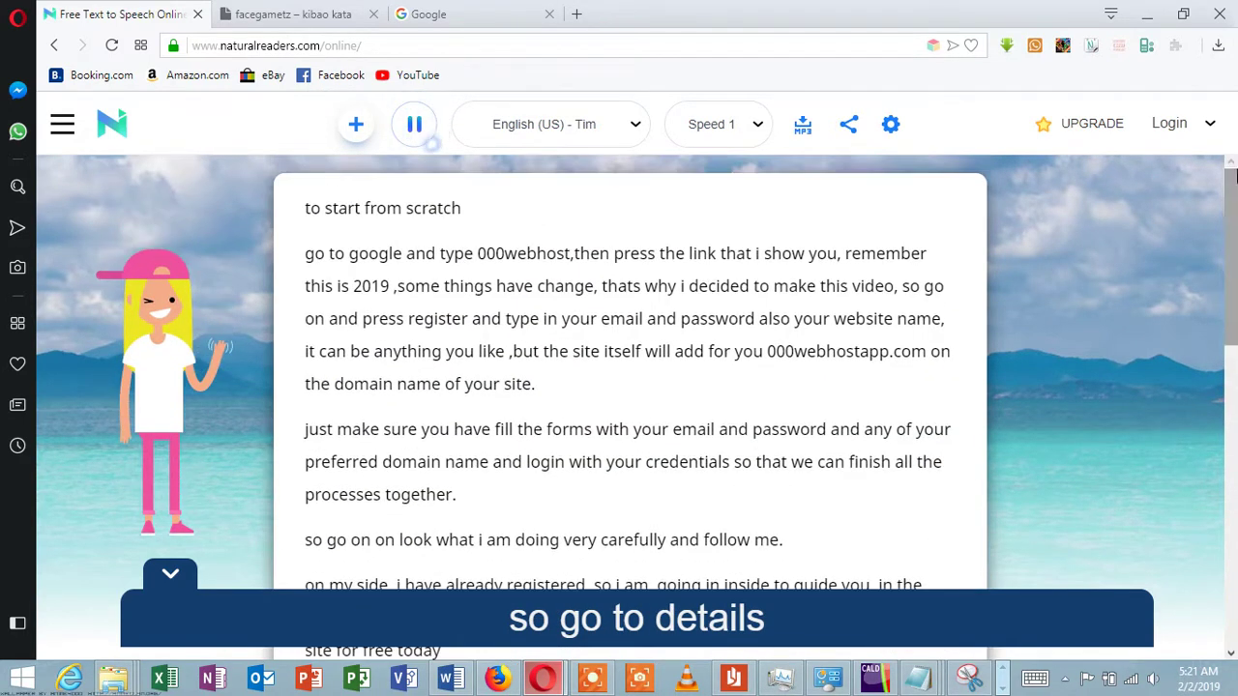
{"action": "left_click", "coordinate": [416, 211]}
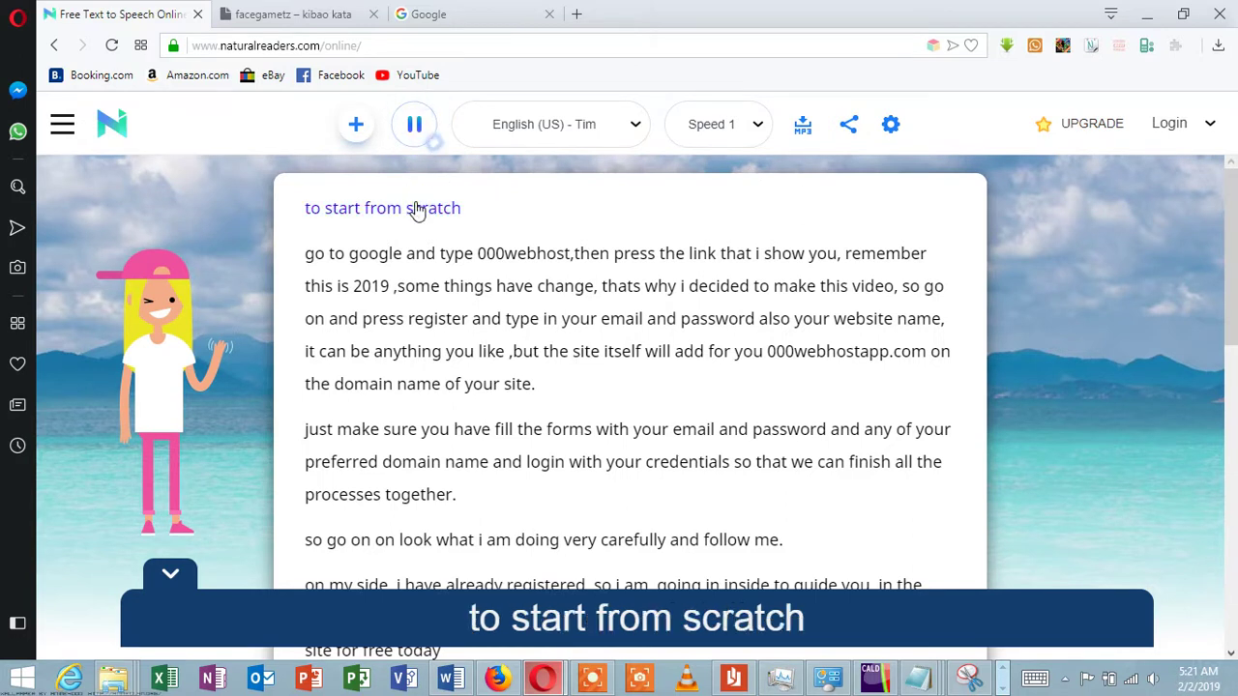
Search Google for 000webhost and open the official 000webhost free hosting homepage.
{"action": "left_click", "coordinate": [458, 19]}
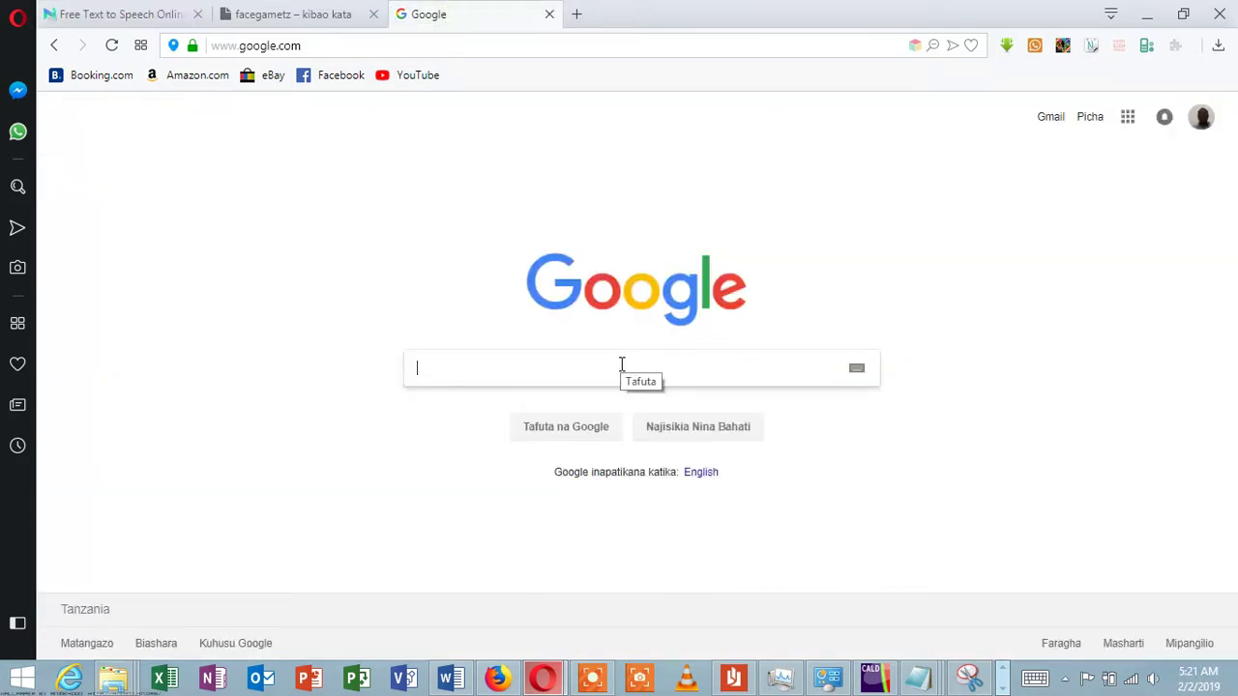
{"action": "type", "text": "00"}
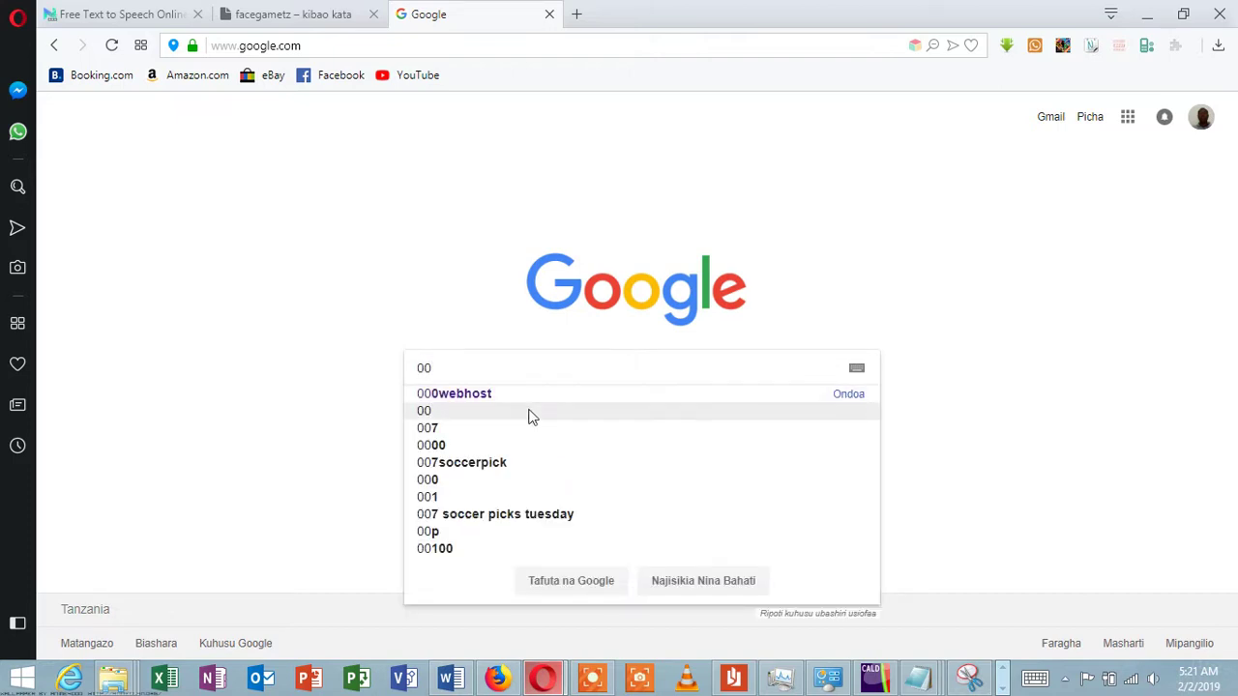
{"action": "left_click", "coordinate": [494, 398]}
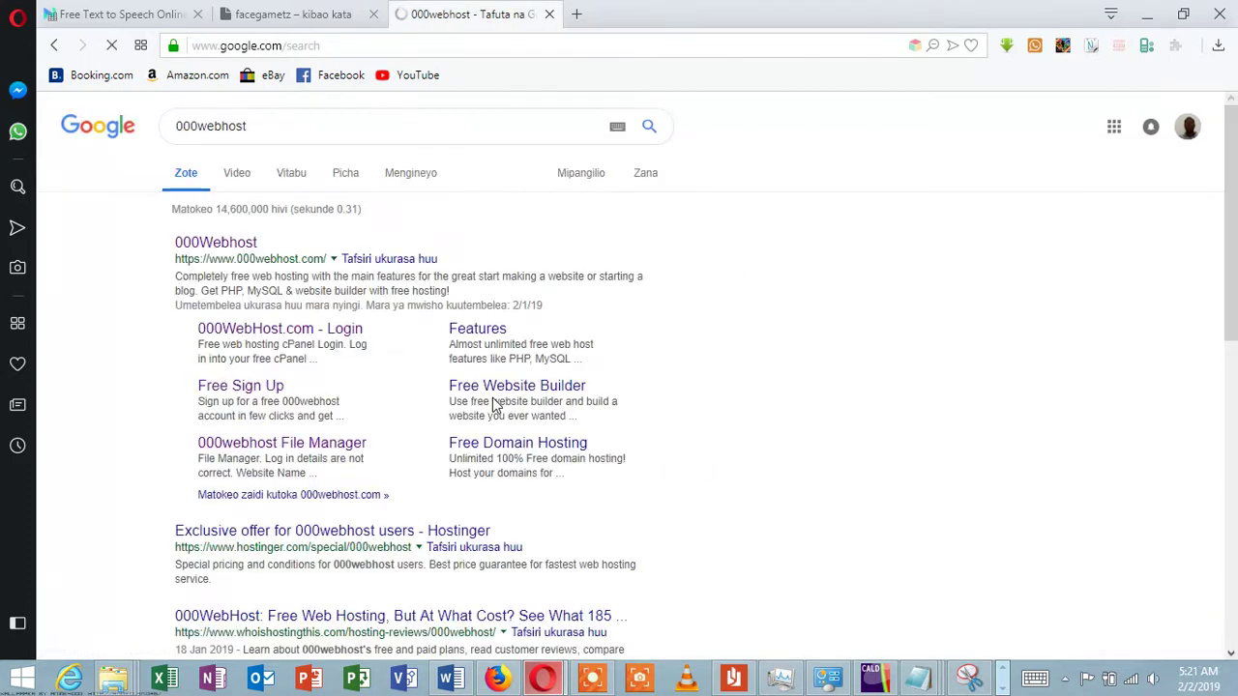
{"action": "left_click", "coordinate": [218, 249]}
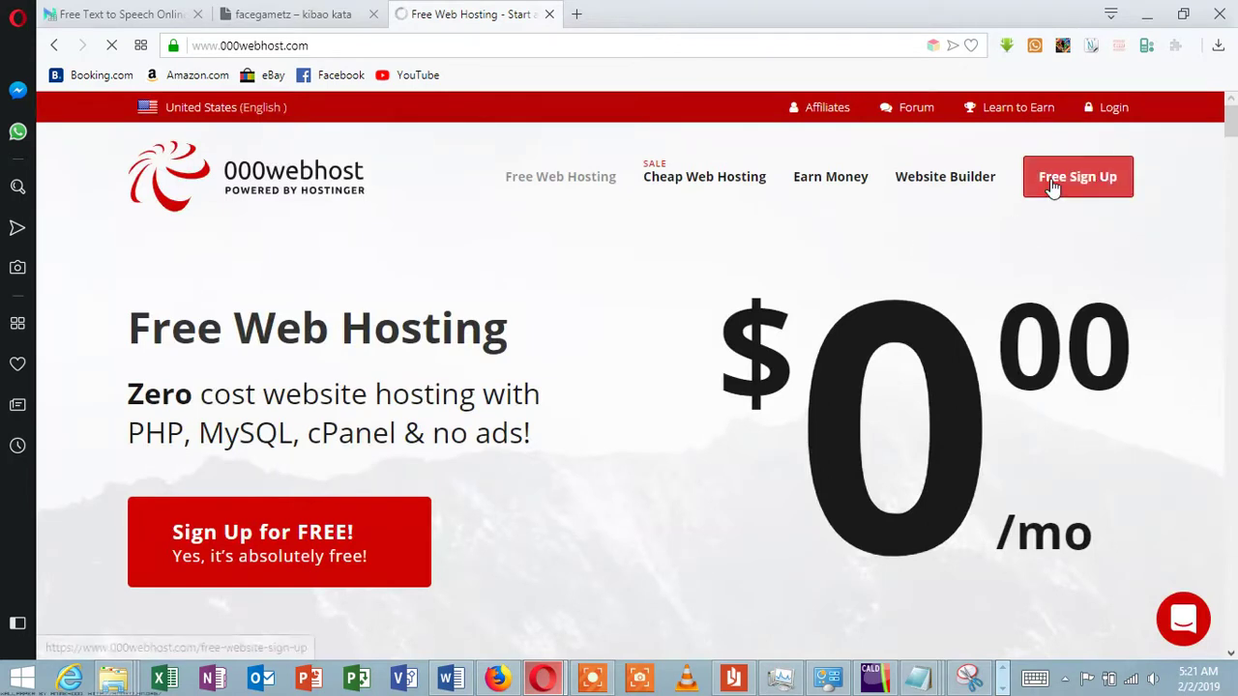
Open the free sign-up form and enter 'anything' as the website name.
{"action": "left_click", "coordinate": [1053, 194]}
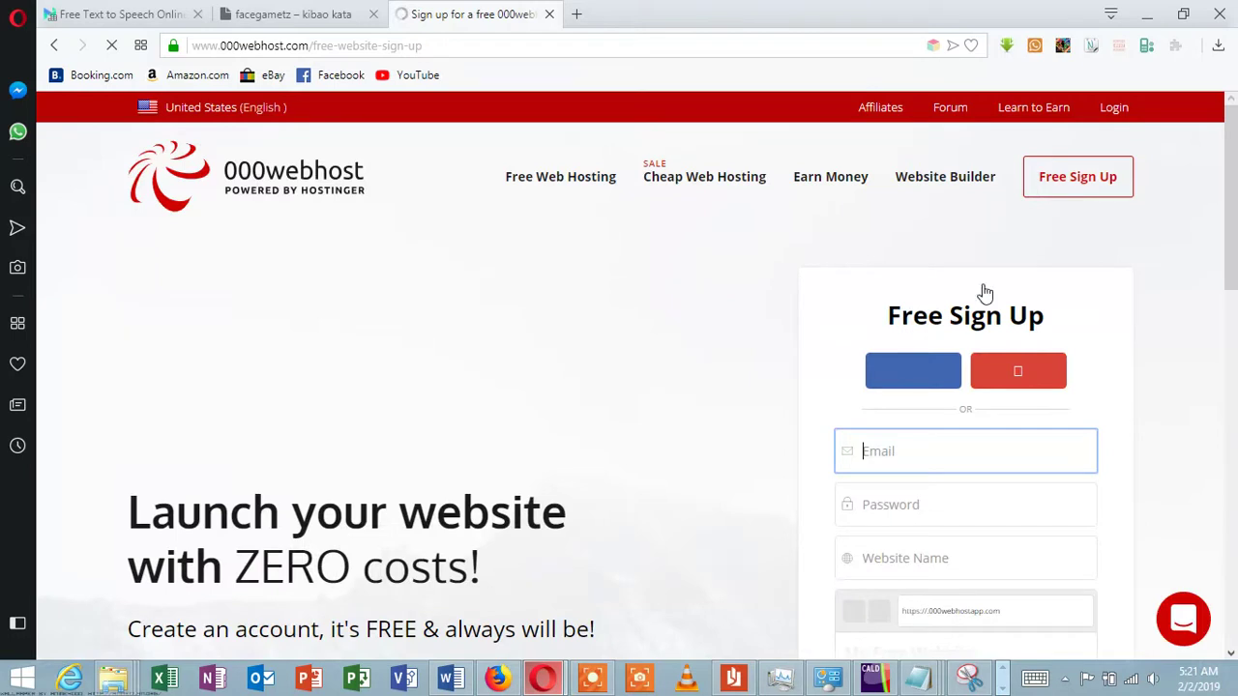
{"action": "left_click", "coordinate": [916, 552]}
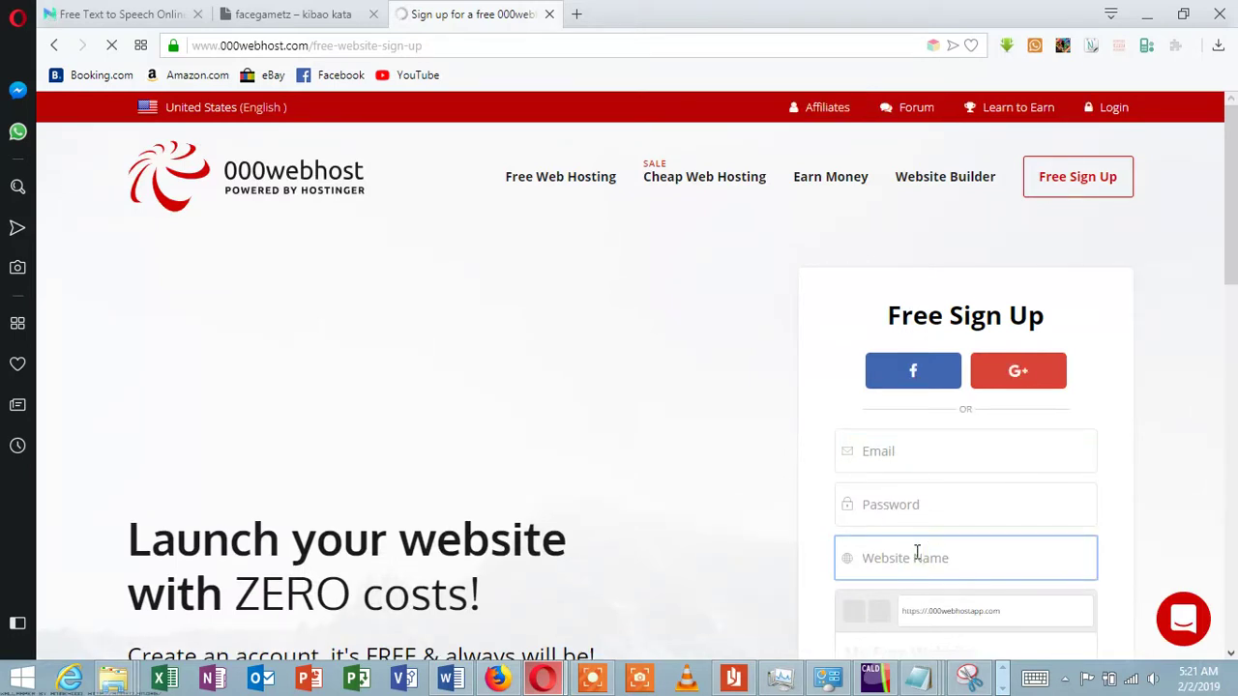
{"action": "type", "text": "ant"}
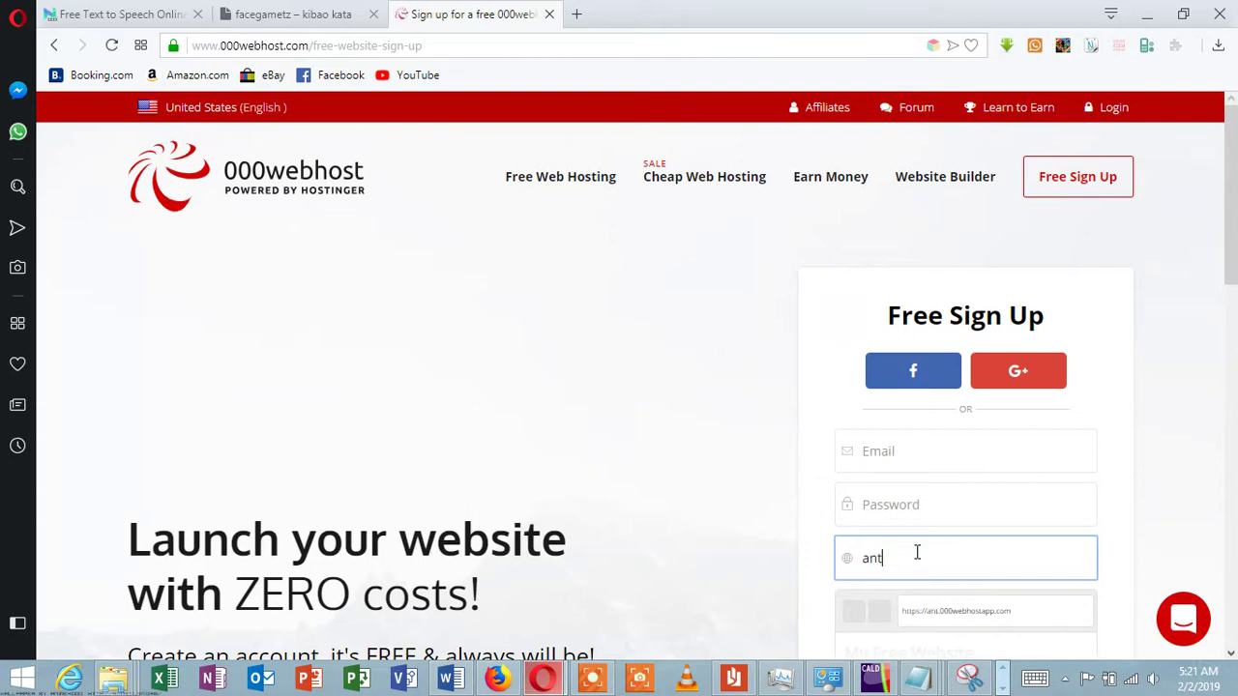
{"action": "key", "text": "BackSpace"}
{"action": "type", "text": "y"}
{"action": "type", "text": "thi"}
{"action": "type", "text": "ng"}
Go to the 000webhost login page, pausing and then resuming the NaturalReader narration.
{"action": "left_click", "coordinate": [1110, 113]}
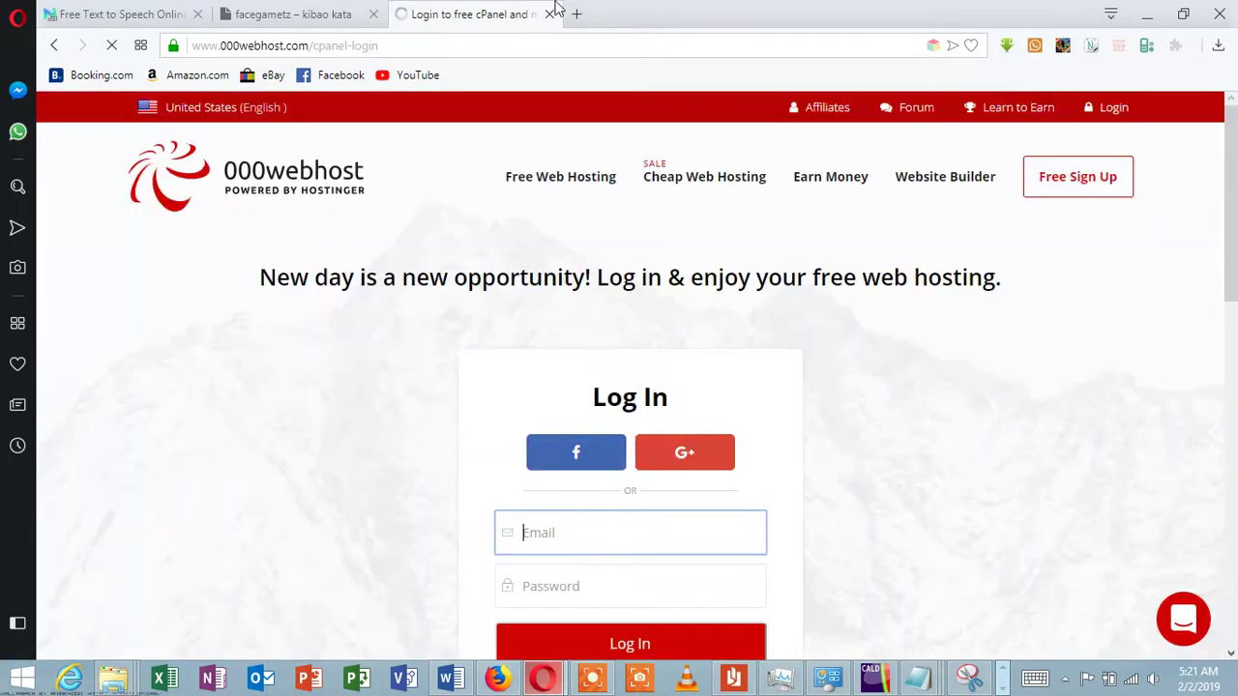
{"action": "left_click", "coordinate": [104, 18]}
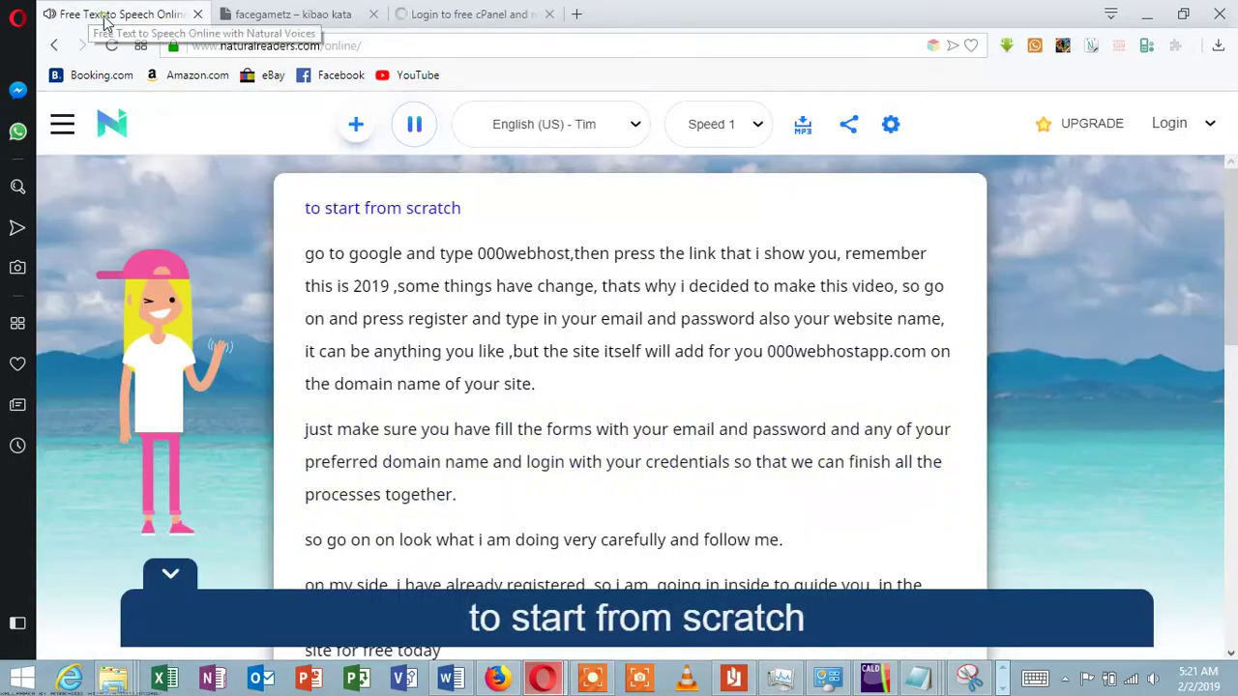
{"action": "left_click", "coordinate": [430, 140]}
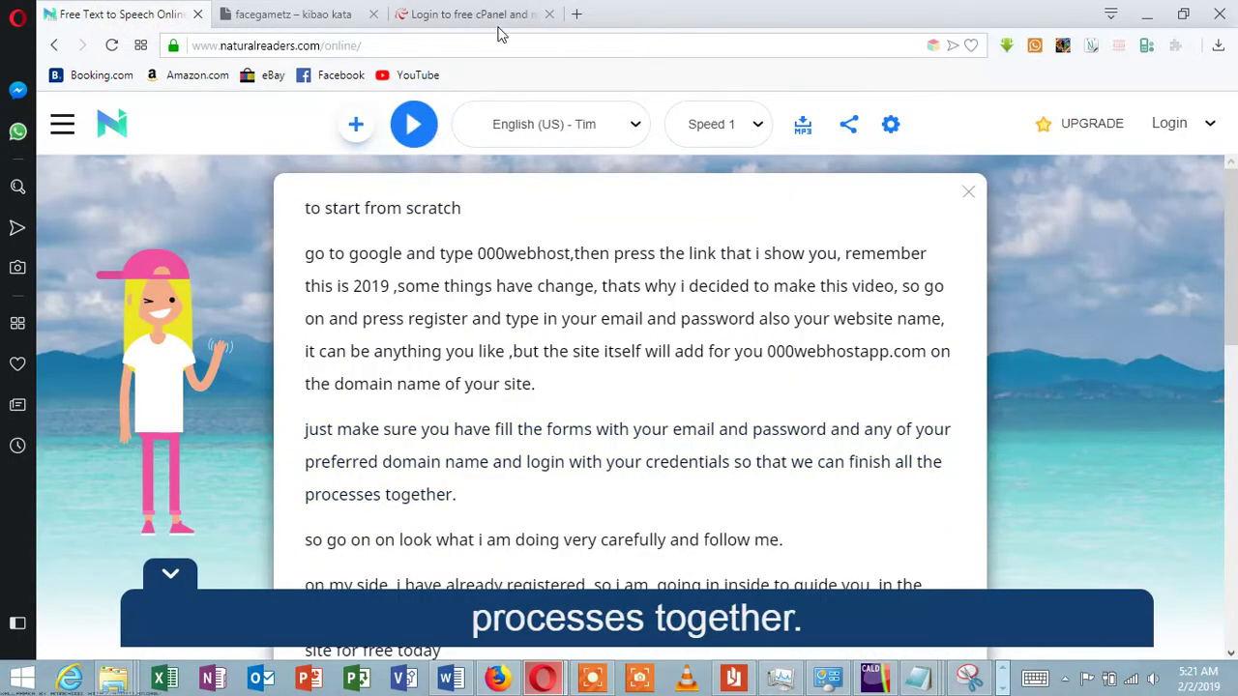
{"action": "left_click", "coordinate": [499, 19]}
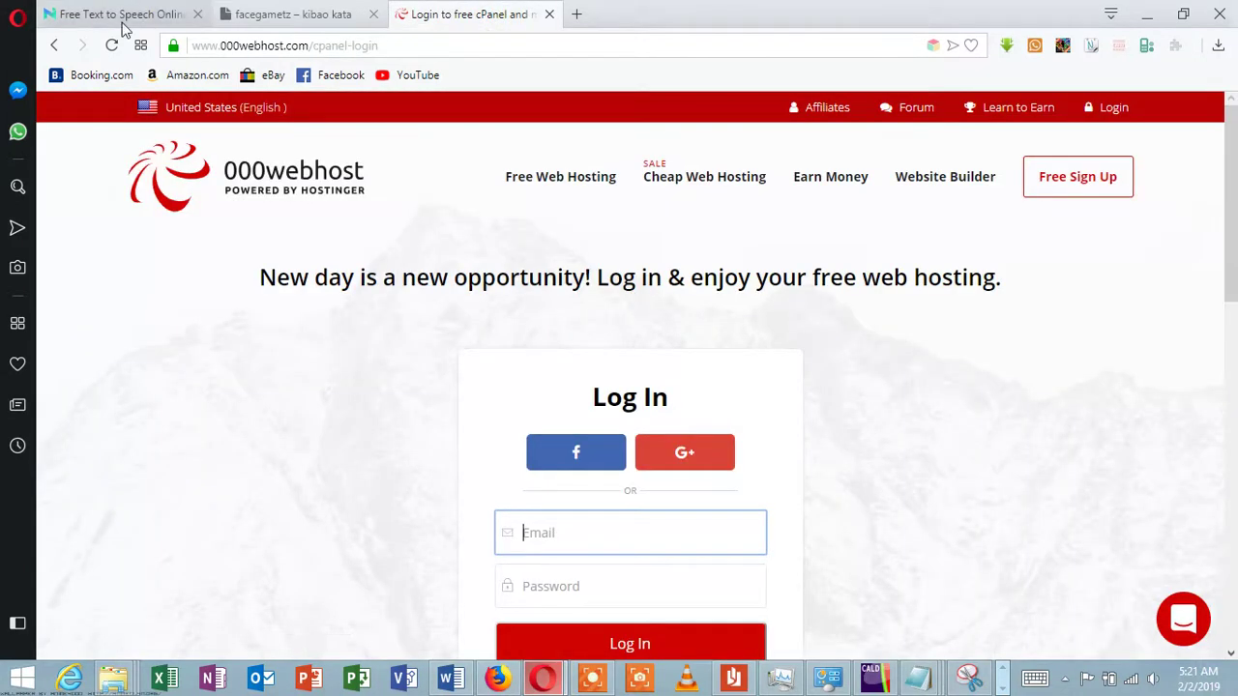
{"action": "left_click", "coordinate": [121, 18]}
{"action": "left_click", "coordinate": [414, 124]}
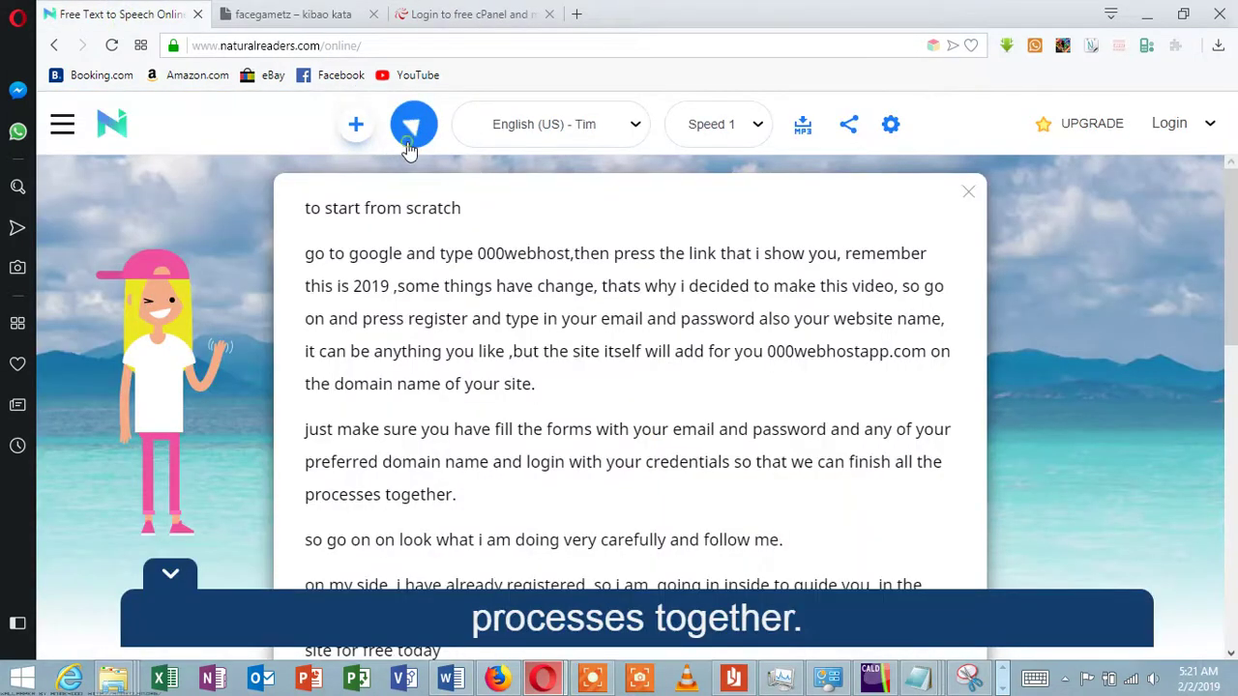
{"action": "left_click", "coordinate": [481, 16]}
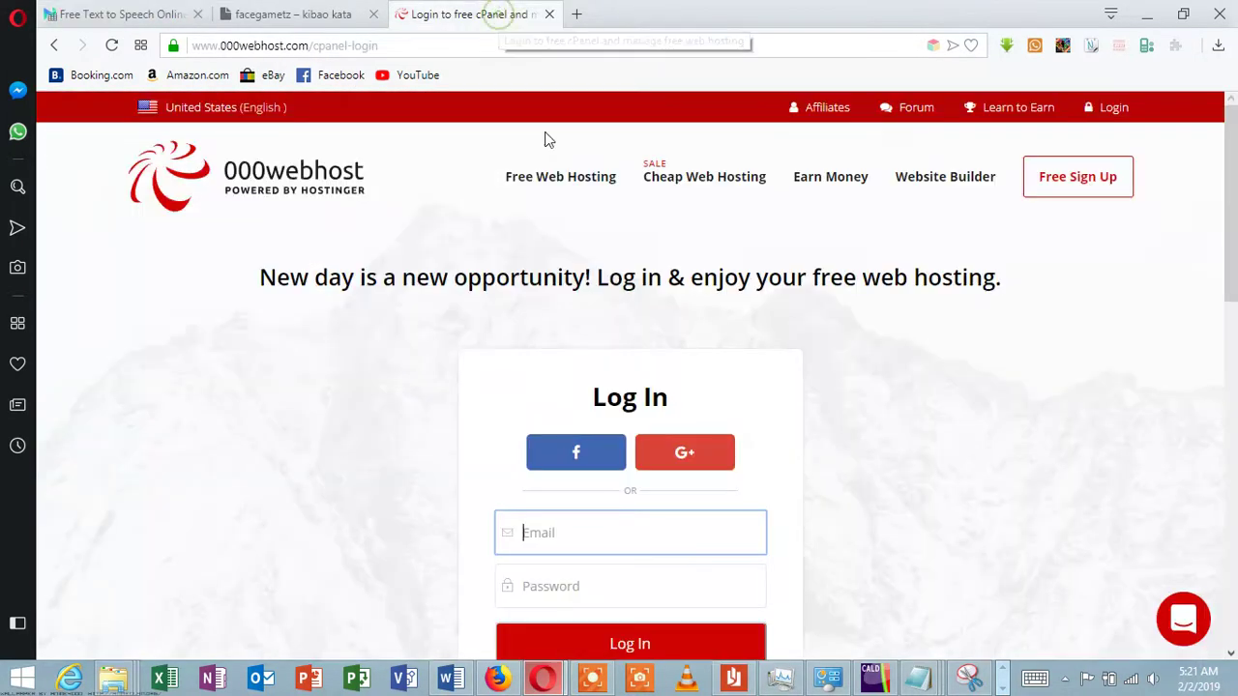
Log in with the saved email address and the account password.
{"action": "left_click", "coordinate": [566, 526]}
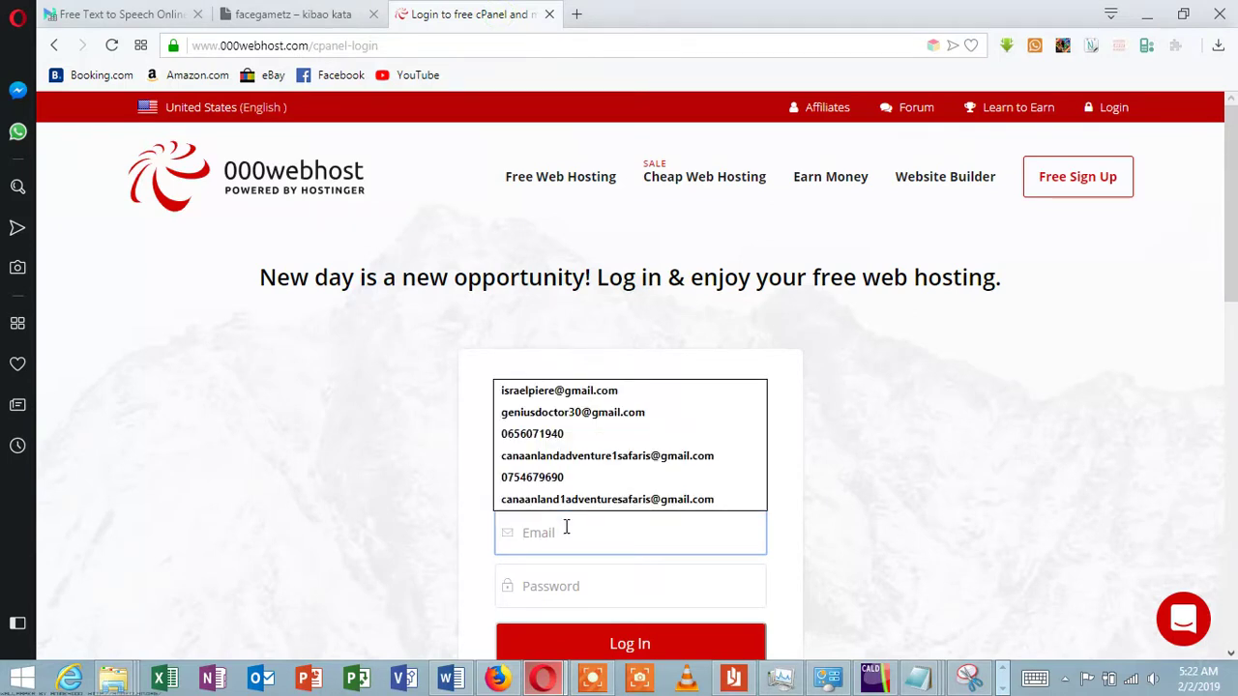
{"action": "left_click", "coordinate": [576, 501]}
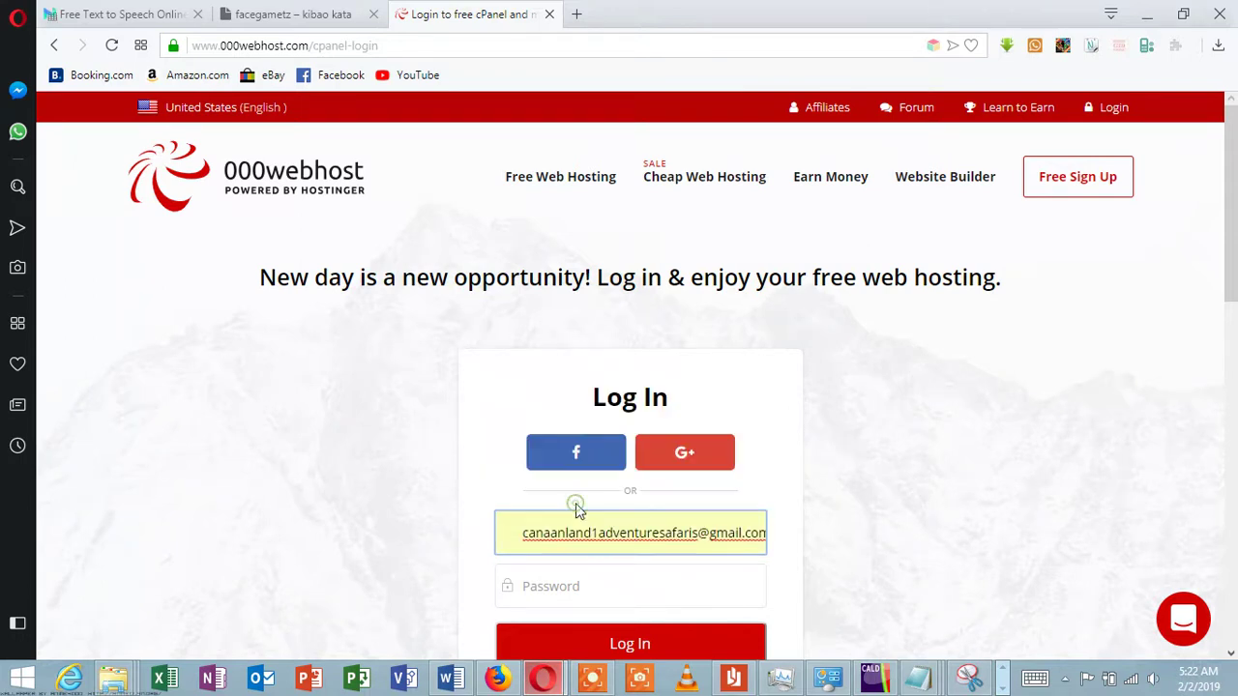
{"action": "left_click", "coordinate": [584, 595]}
{"action": "type", "text": "c"}
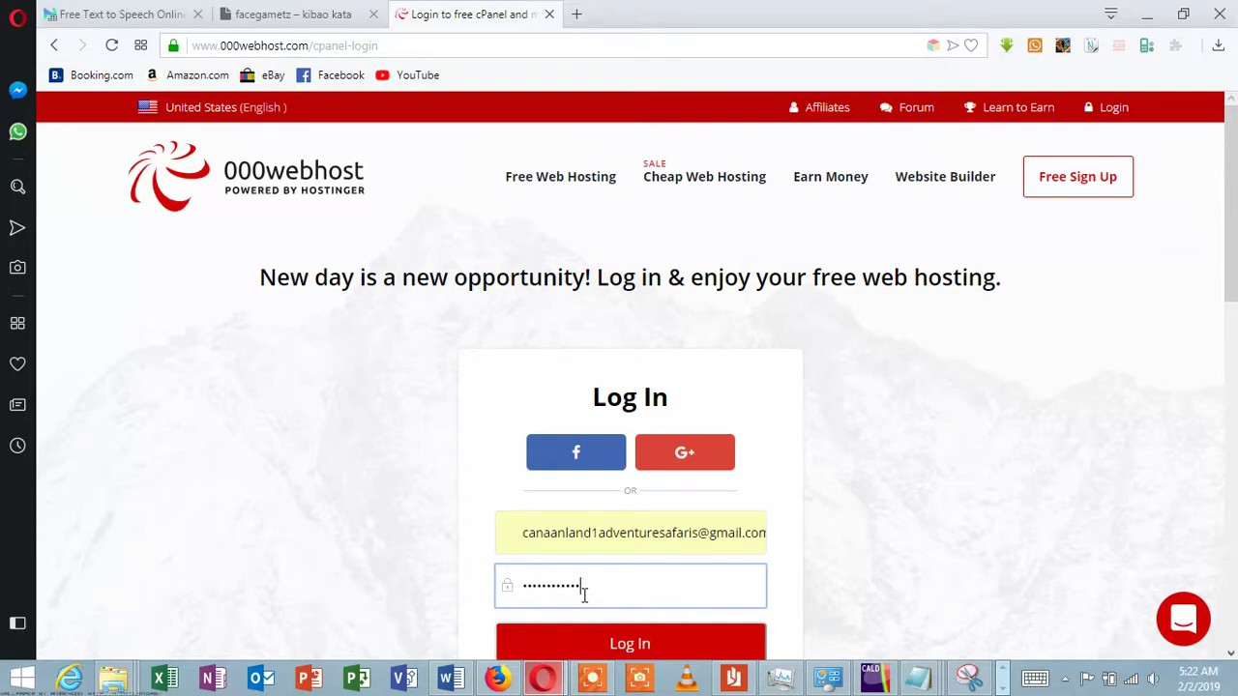
{"action": "left_click", "coordinate": [640, 640]}
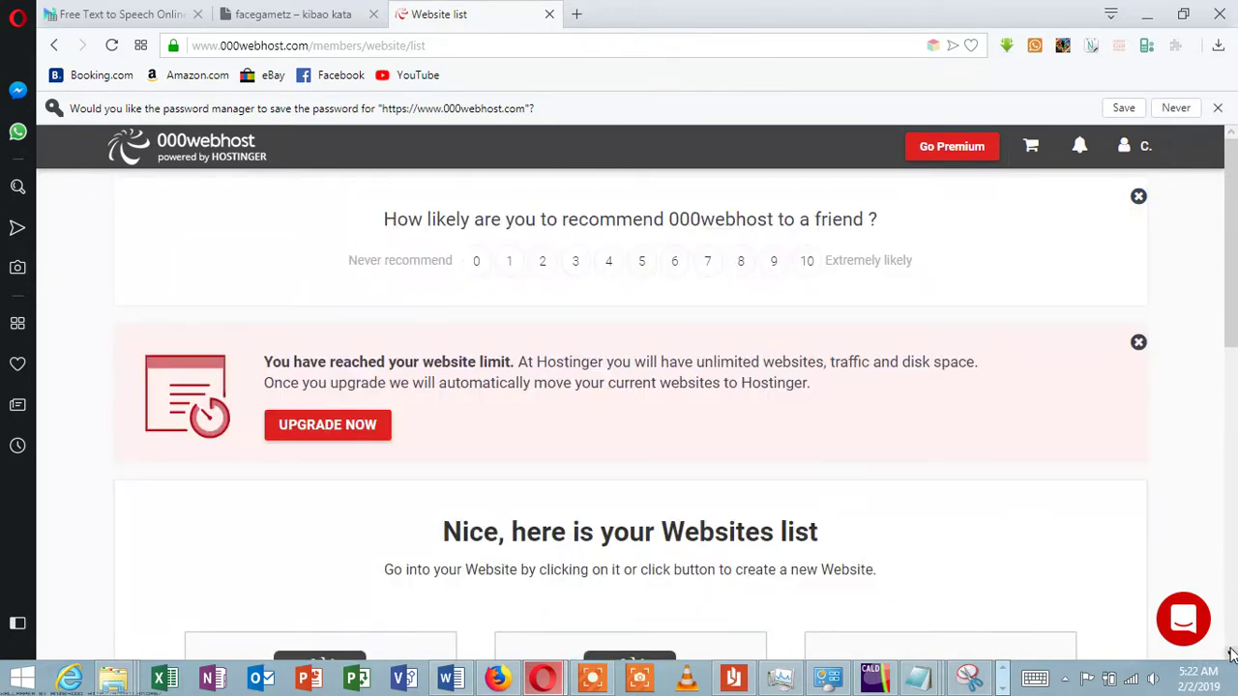
{"action": "scroll", "coordinate": [1232, 657], "scroll_direction": "down", "scroll_amount": 2}
{"action": "scroll", "coordinate": [1227, 650], "scroll_direction": "down", "scroll_amount": 2}
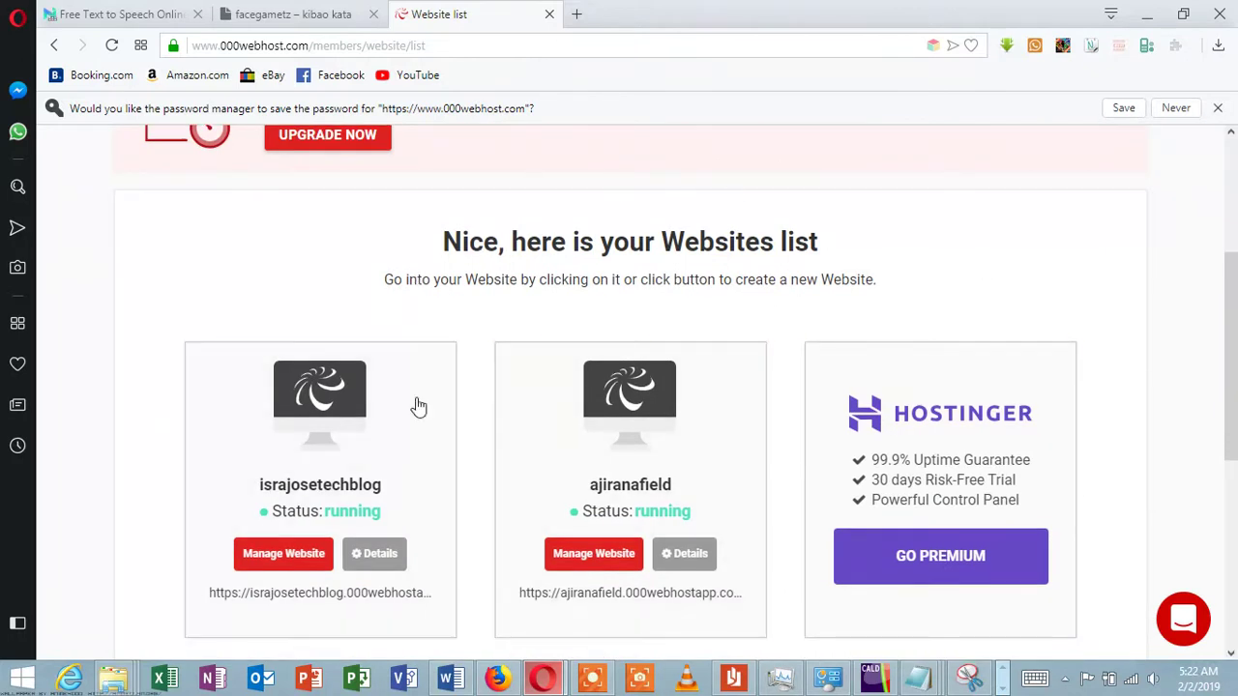
{"action": "scroll", "coordinate": [1227, 488], "scroll_direction": "up", "scroll_amount": 3}
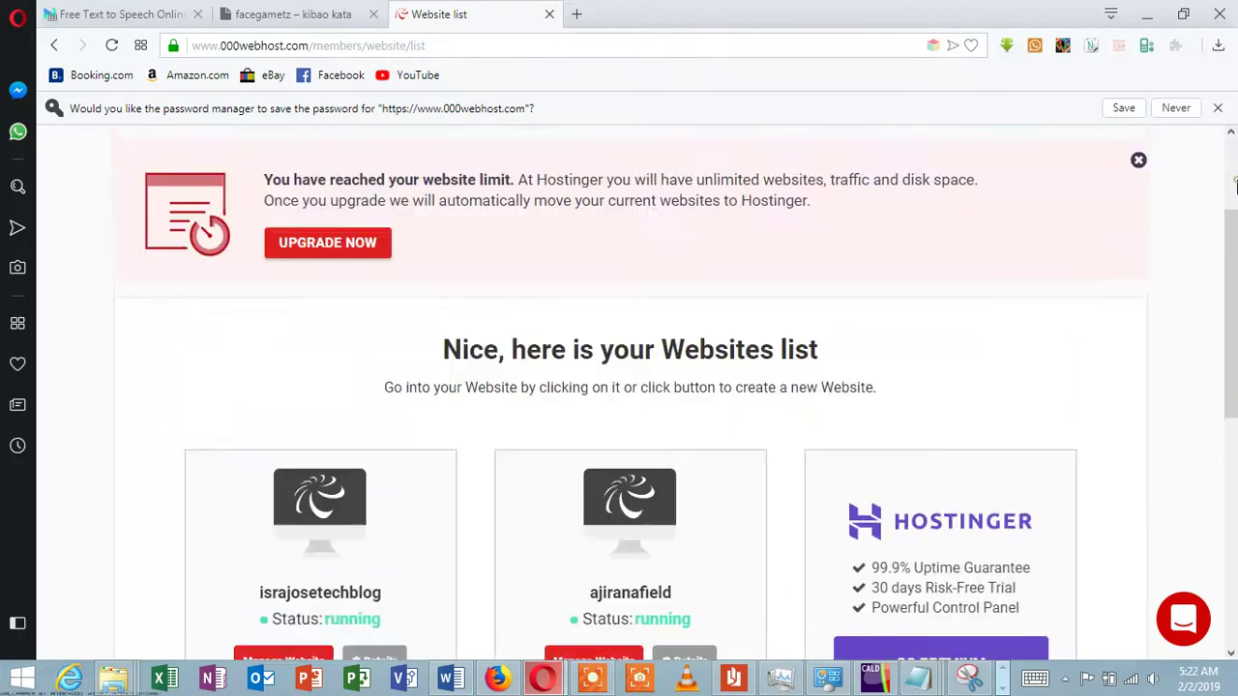
{"action": "scroll", "coordinate": [1234, 563], "scroll_direction": "down", "scroll_amount": 5}
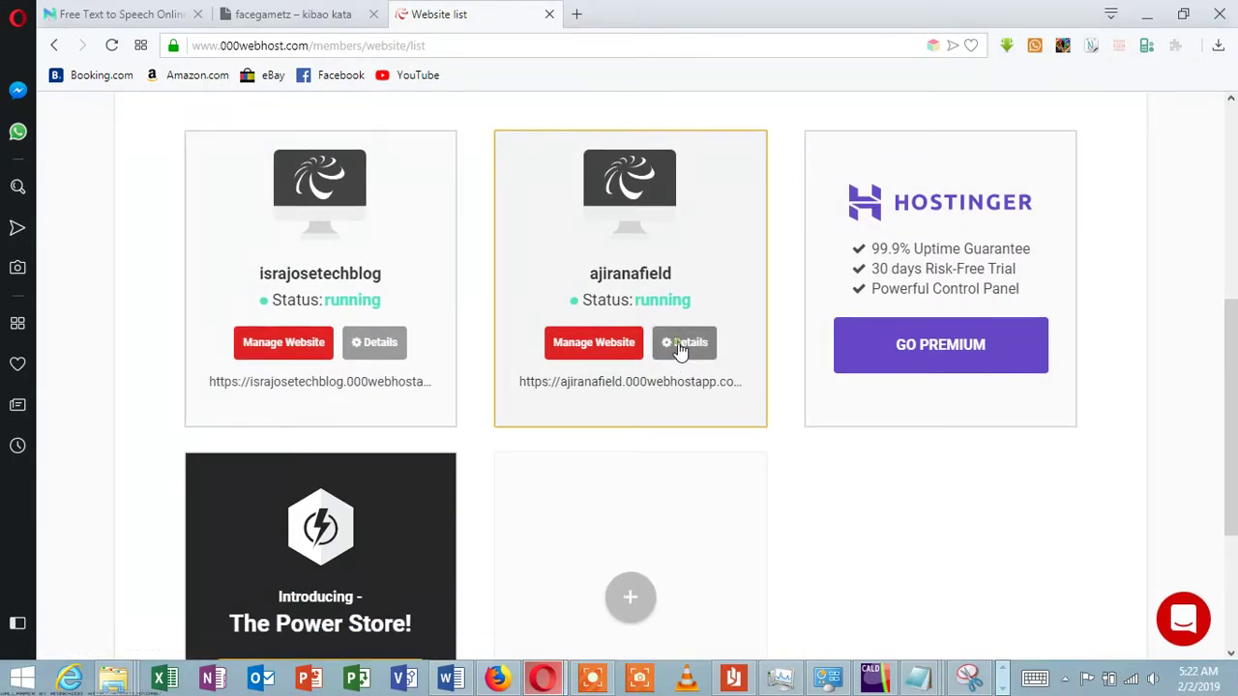
Review ajiranafield's details, then request its deletion under Manage Website's Delete website section.
{"action": "left_click", "coordinate": [681, 349]}
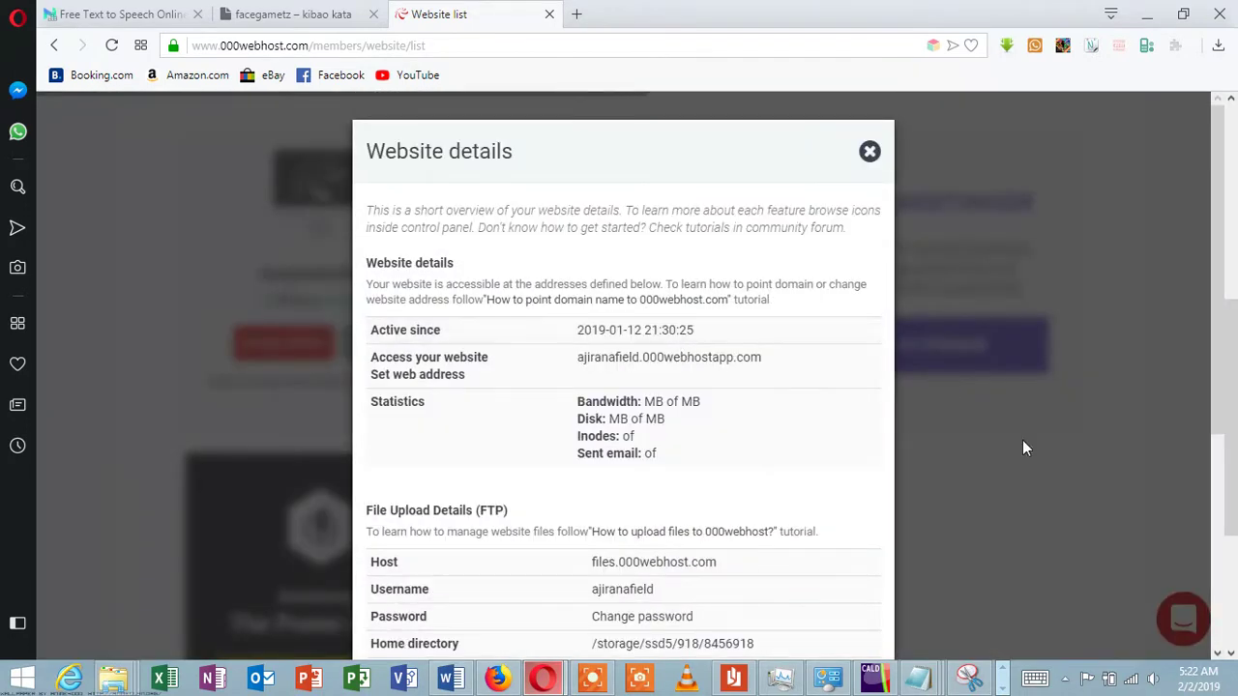
{"action": "scroll", "coordinate": [1025, 448], "scroll_direction": "down", "scroll_amount": 3}
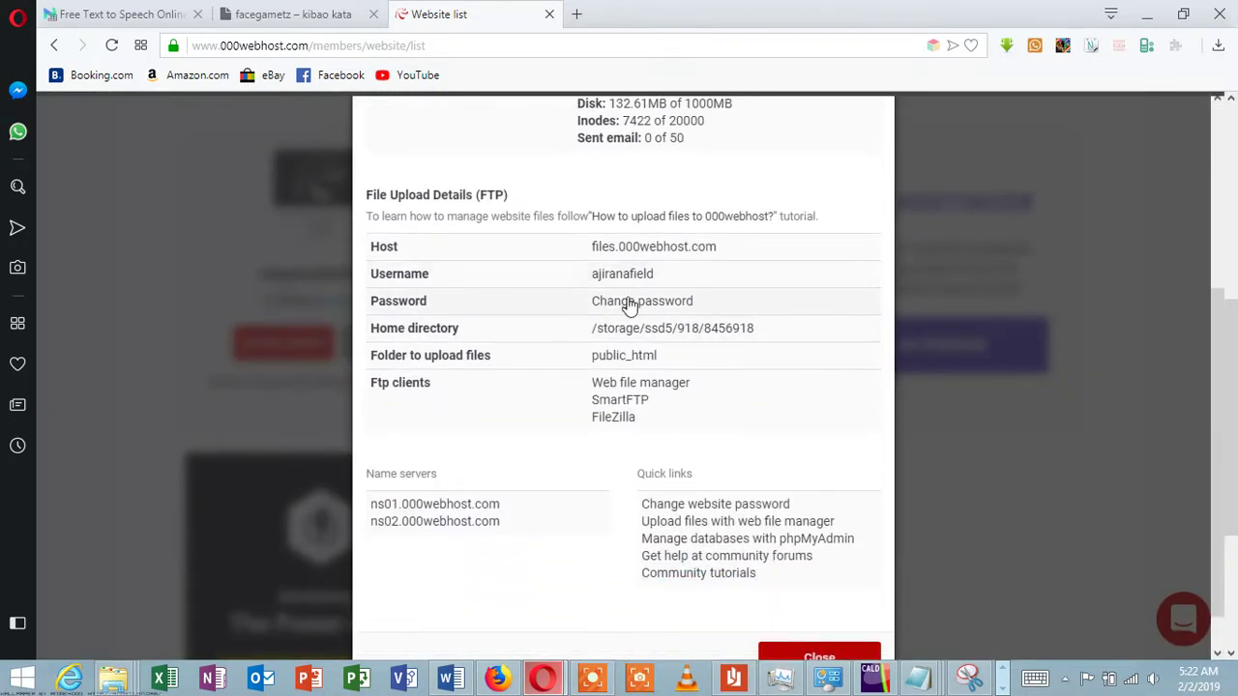
{"action": "left_click", "coordinate": [654, 302]}
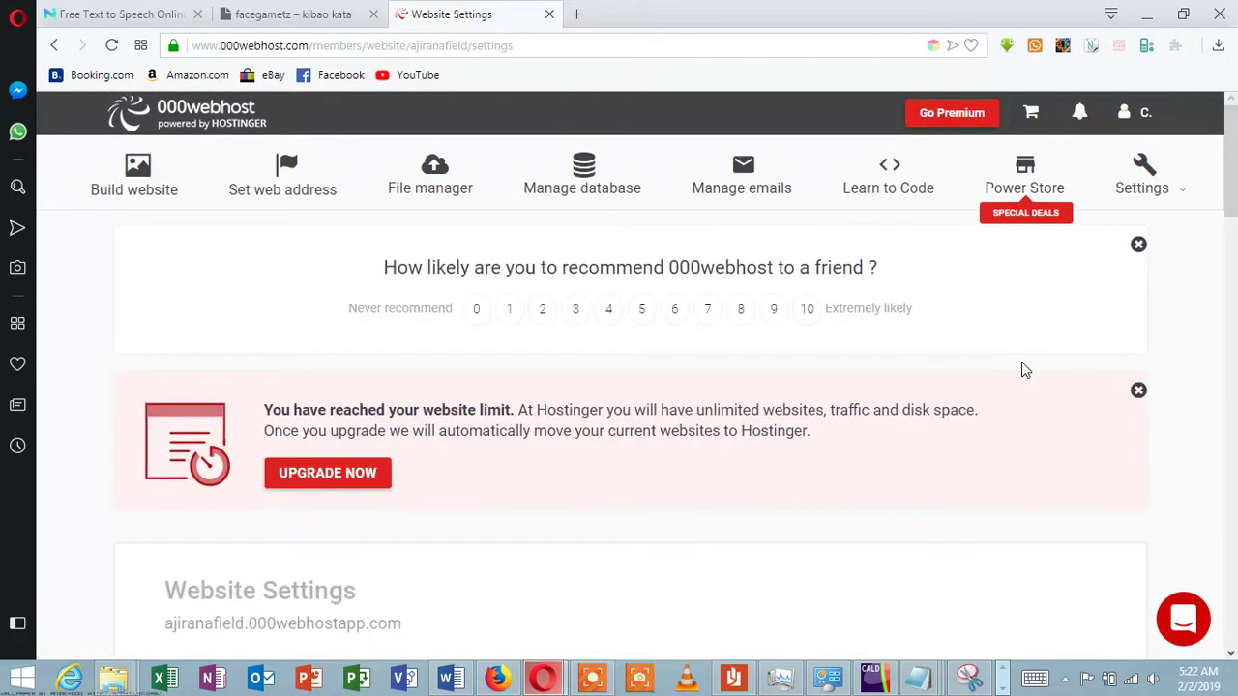
{"action": "left_click_drag", "start_coordinate": [1230, 197], "coordinate": [1232, 632]}
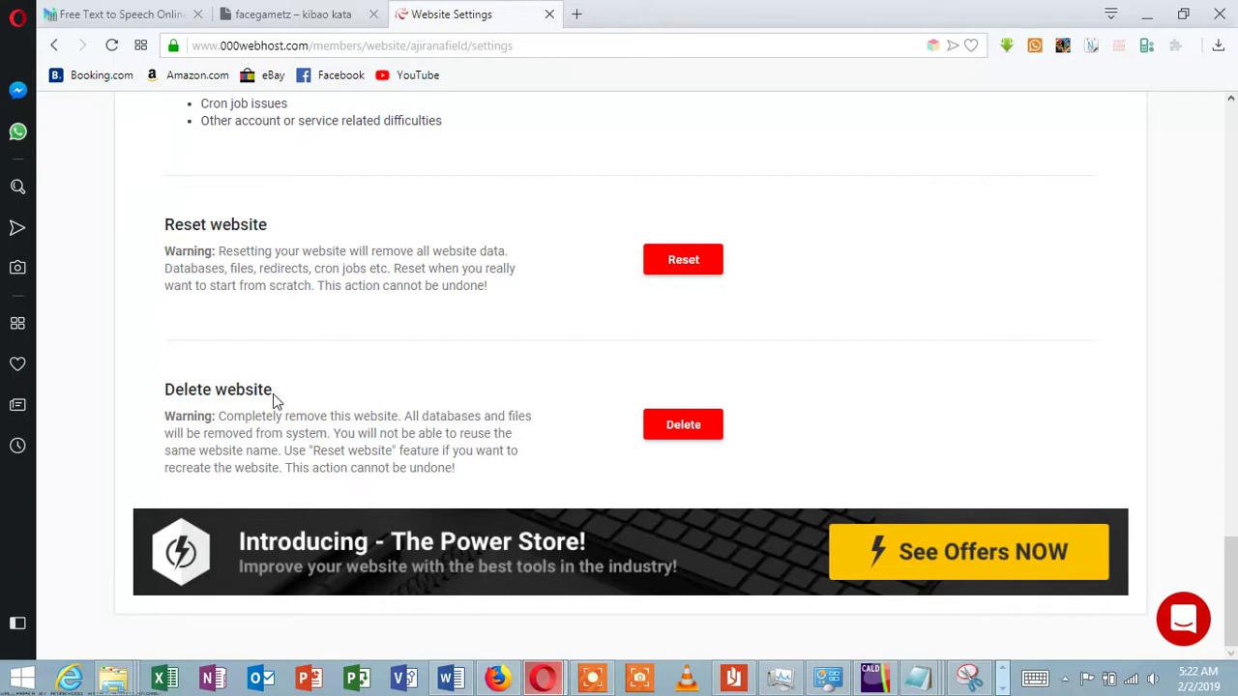
{"action": "left_click_drag", "start_coordinate": [274, 391], "coordinate": [166, 391]}
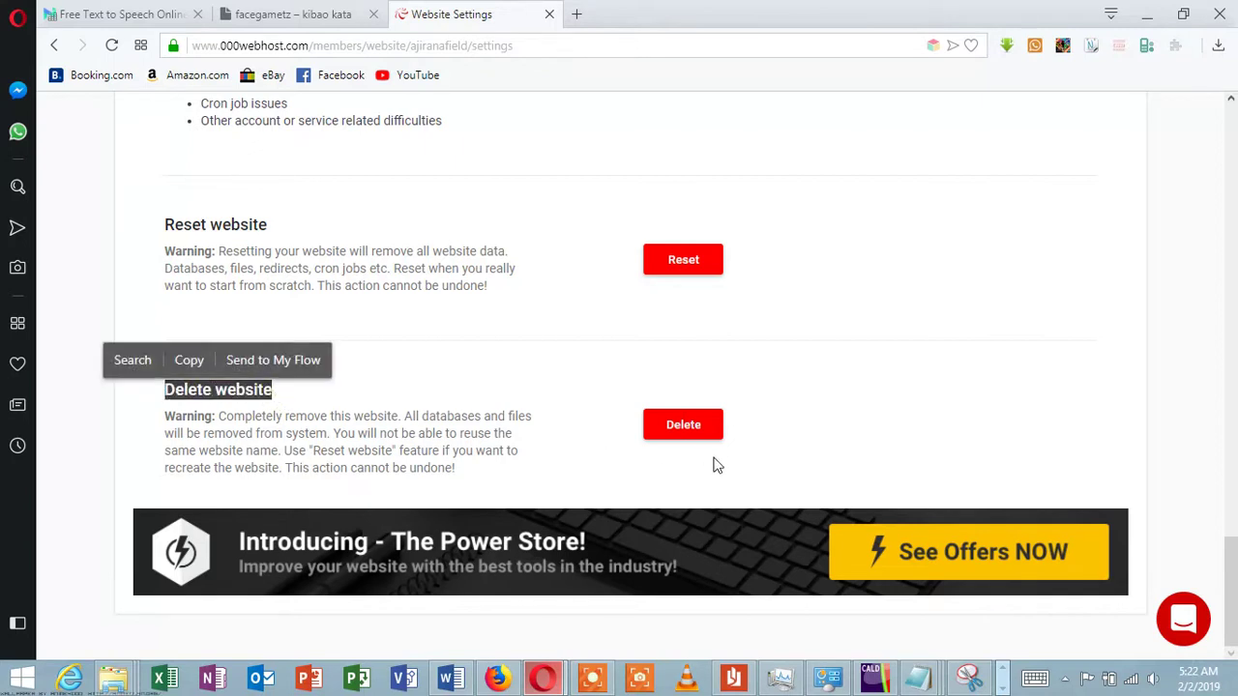
{"action": "left_click", "coordinate": [697, 428]}
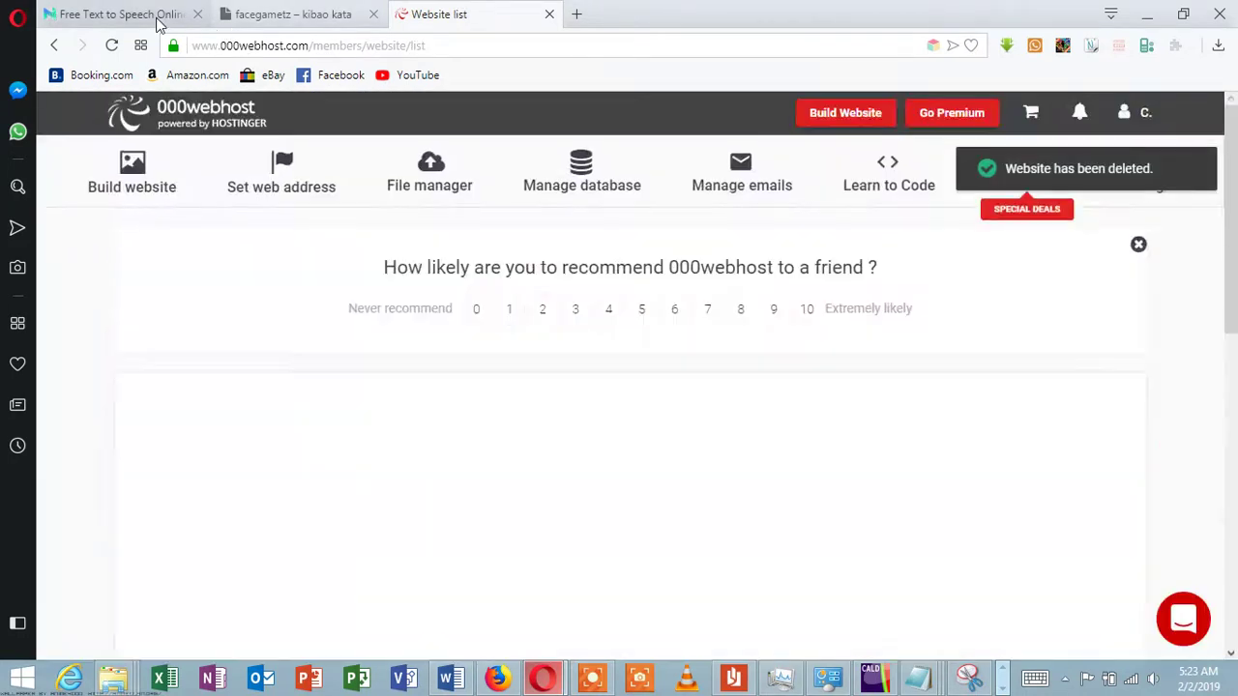
Stop the NaturalReader narration playback.
{"action": "left_click", "coordinate": [154, 16]}
{"action": "left_click", "coordinate": [416, 131]}
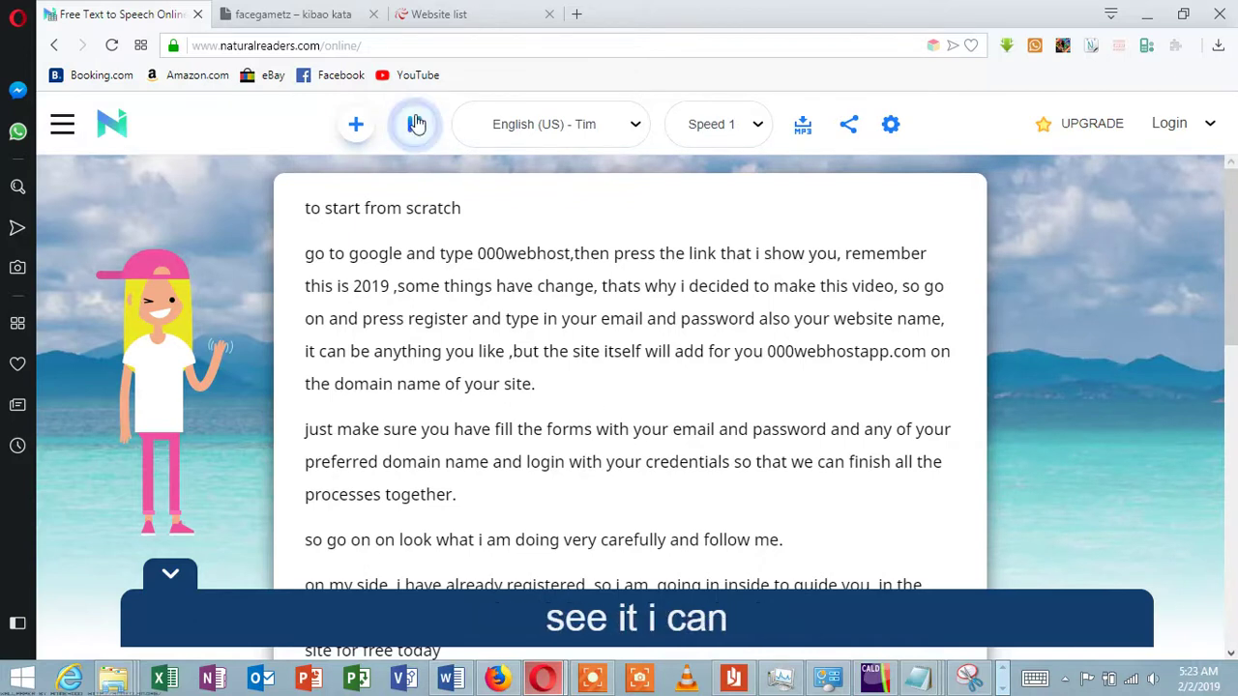
{"action": "left_click", "coordinate": [415, 123]}
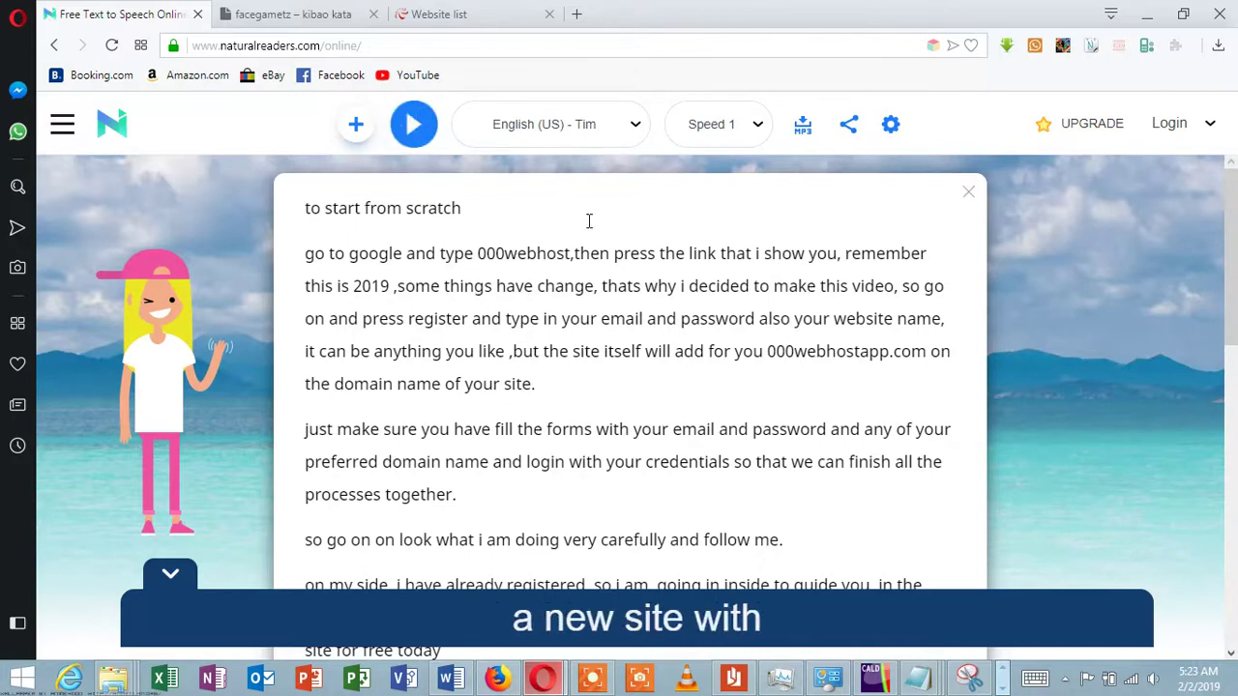
Confirm only israjosetechblog remains, then scroll NaturalReader to the script's closing paragraph.
{"action": "left_click", "coordinate": [462, 12]}
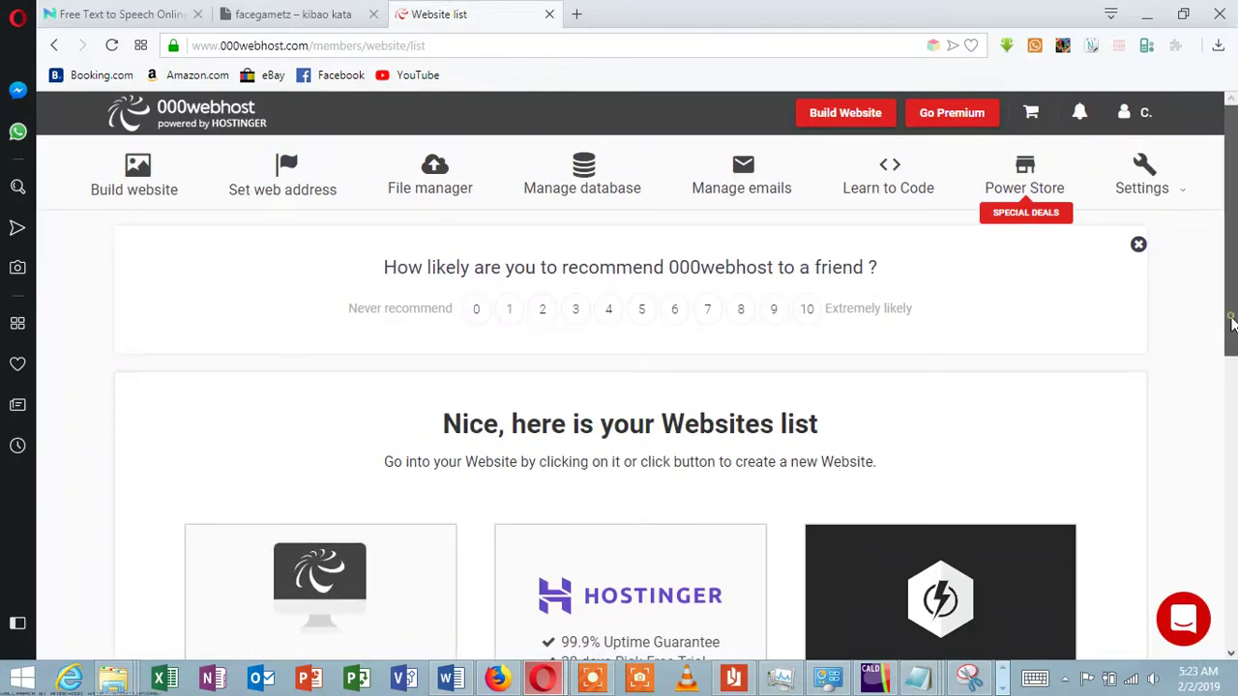
{"action": "left_click_drag", "start_coordinate": [1228, 322], "coordinate": [1233, 559]}
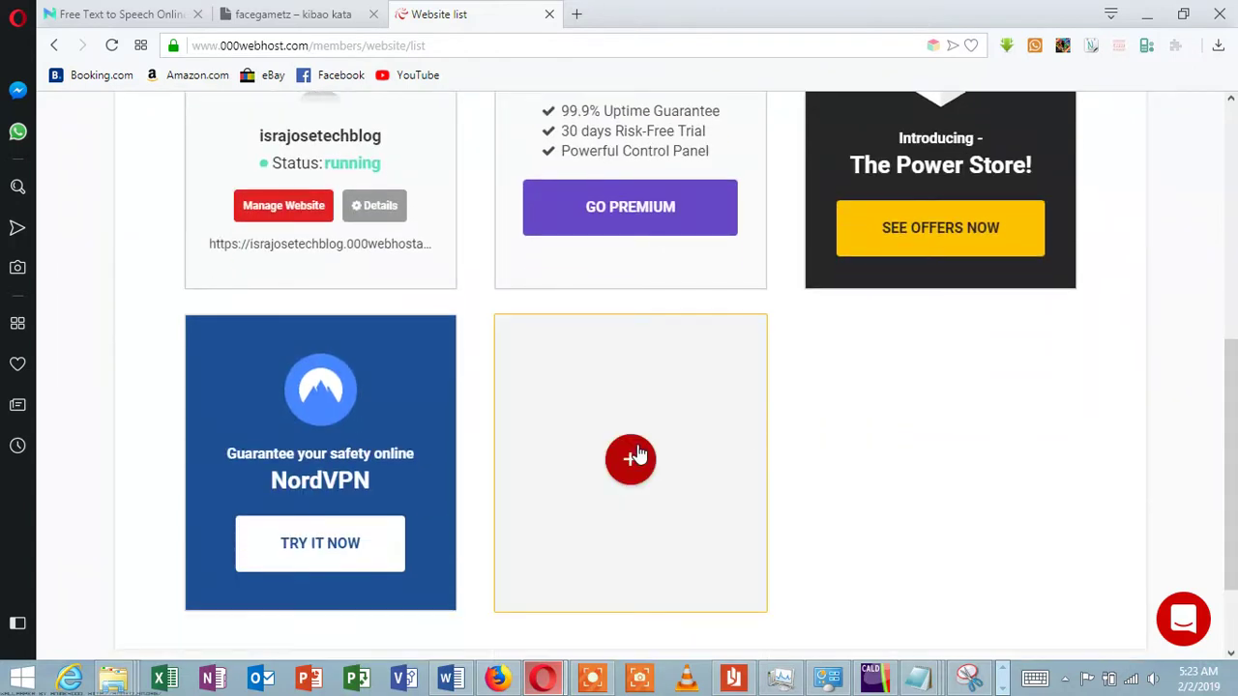
{"action": "left_click", "coordinate": [135, 14]}
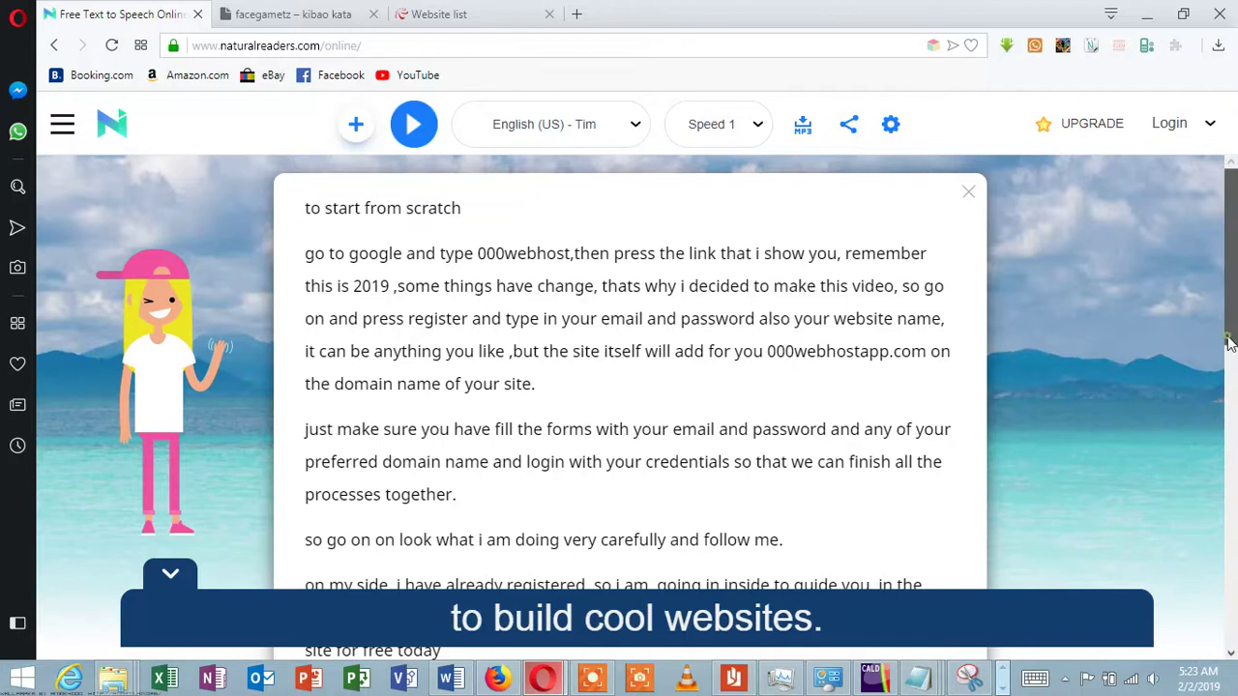
{"action": "left_click_drag", "start_coordinate": [1227, 373], "coordinate": [1231, 498]}
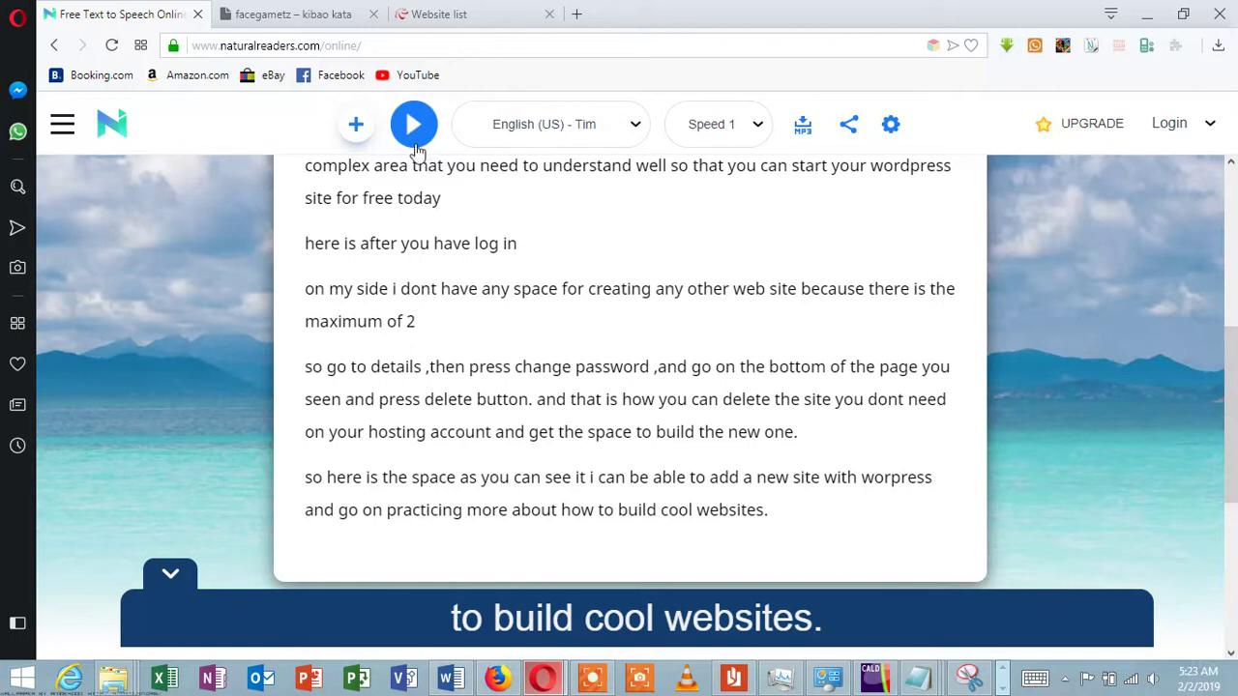
Play the script's closing paragraph aloud and return to the 000webhost website list.
{"action": "left_click", "coordinate": [413, 126]}
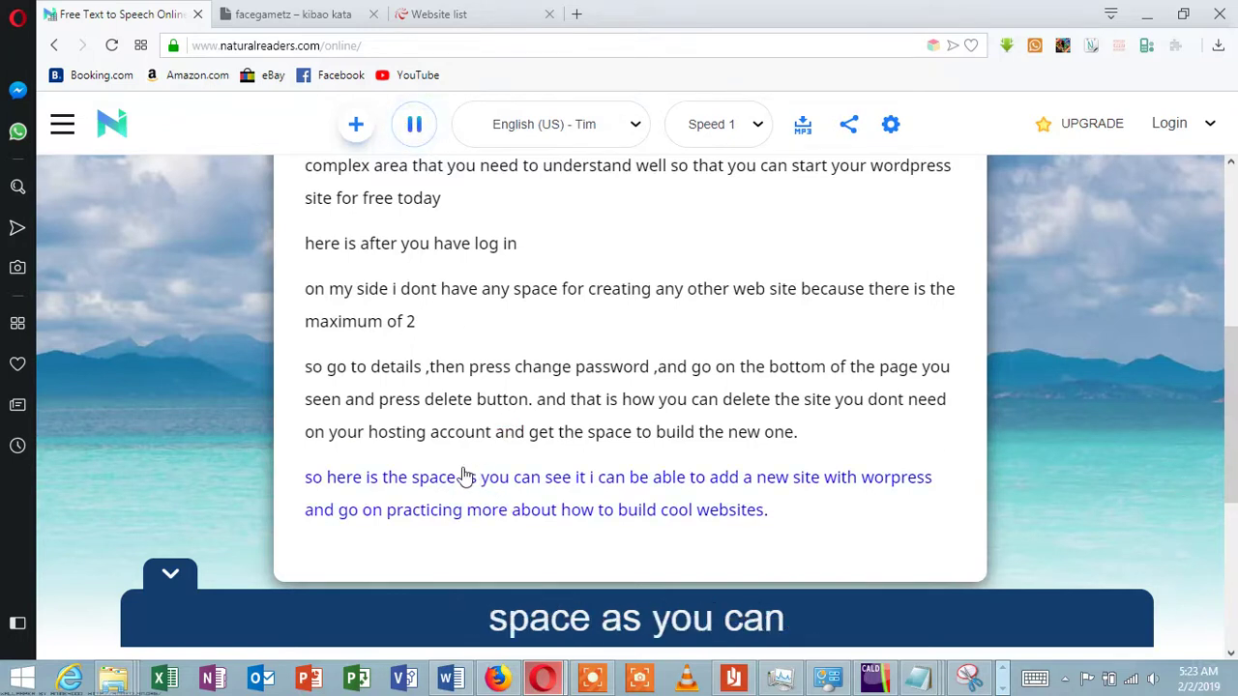
{"action": "left_click", "coordinate": [451, 10]}
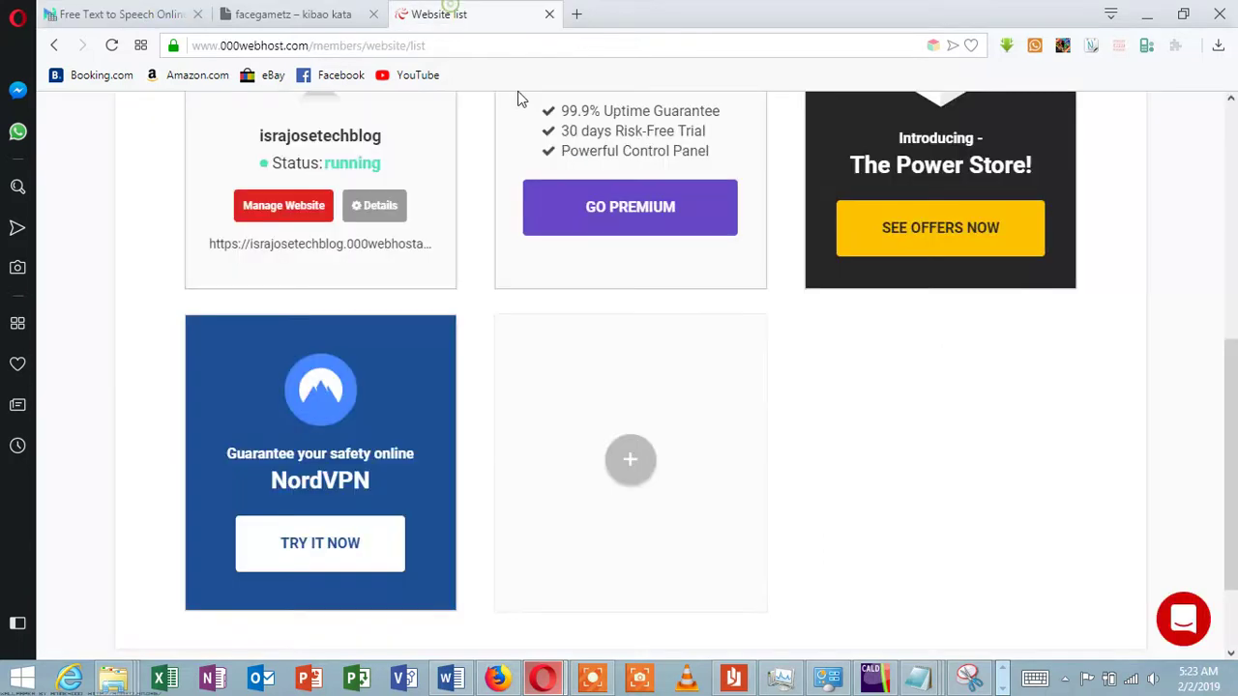
Create a website named mpiaarus in the empty slot, replacing the generated password with your own.
{"action": "left_click", "coordinate": [634, 461]}
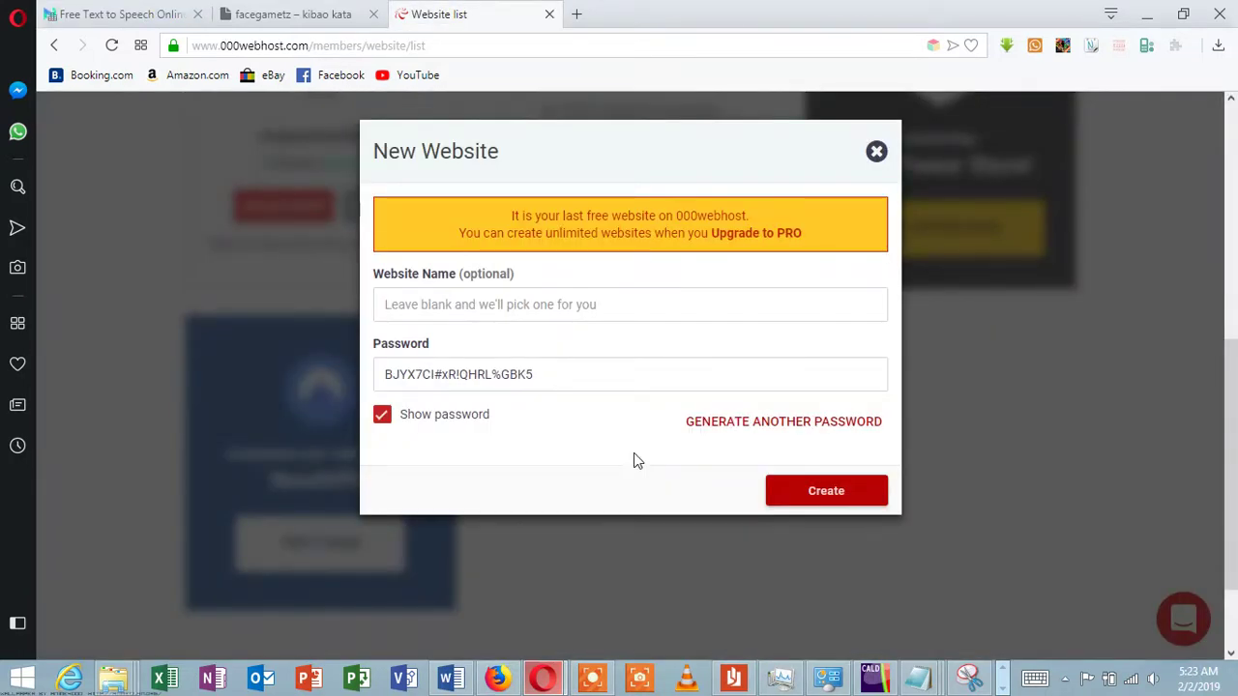
{"action": "left_click", "coordinate": [452, 303]}
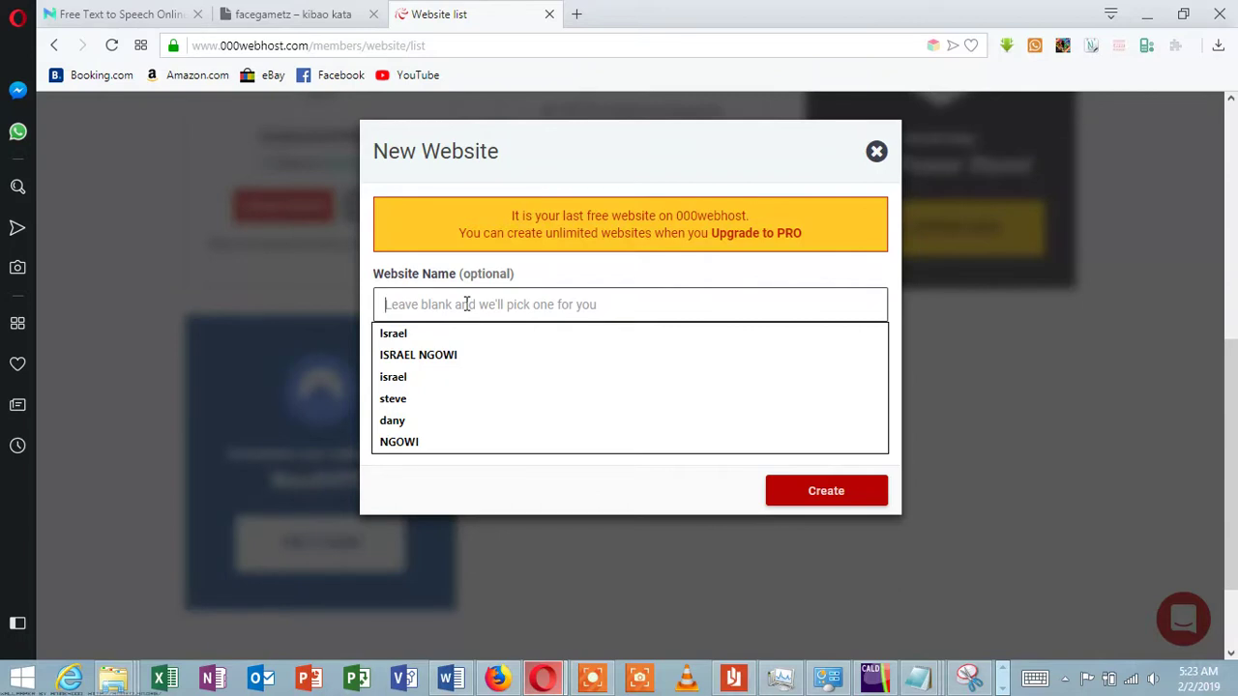
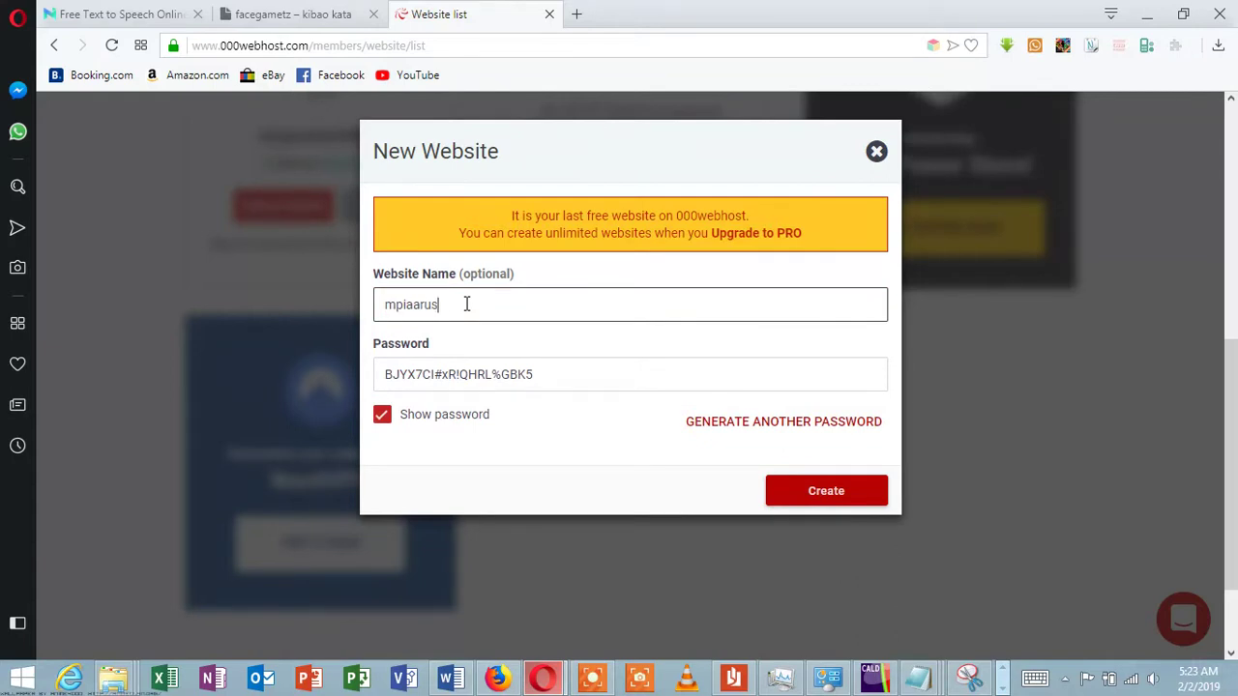
{"action": "key", "text": "BackSpace"}
{"action": "triple_click", "coordinate": [592, 380]}
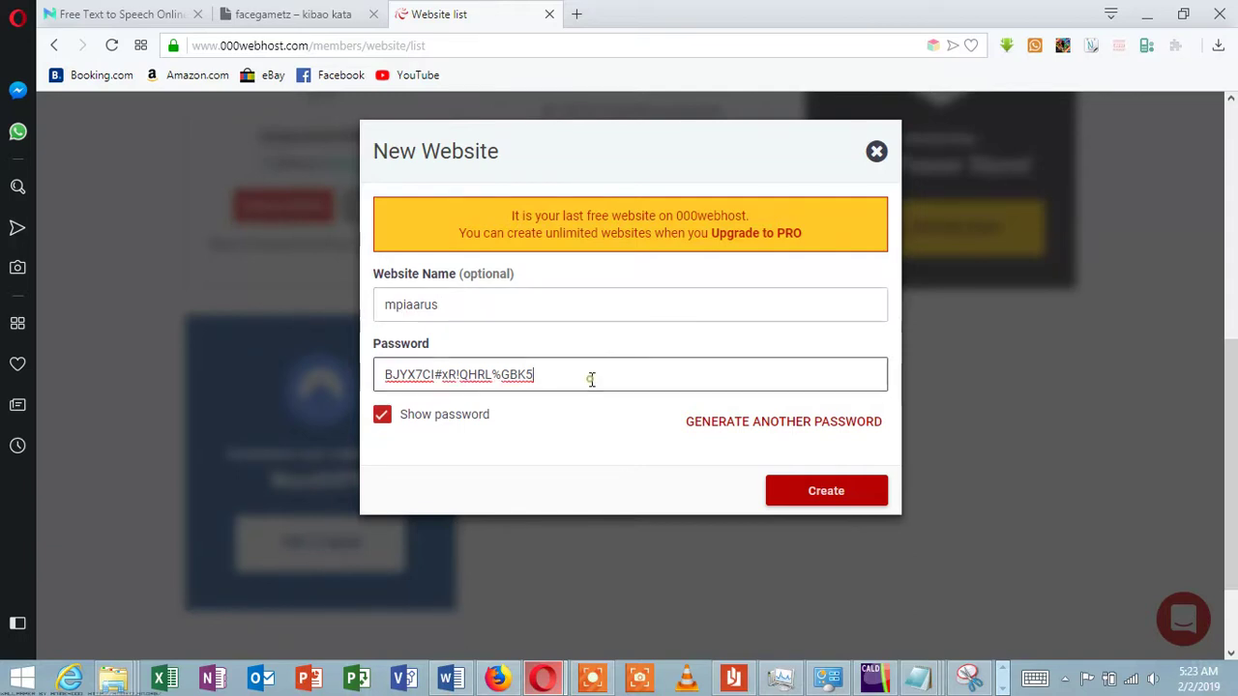
{"action": "key", "text": "BackSpace"}
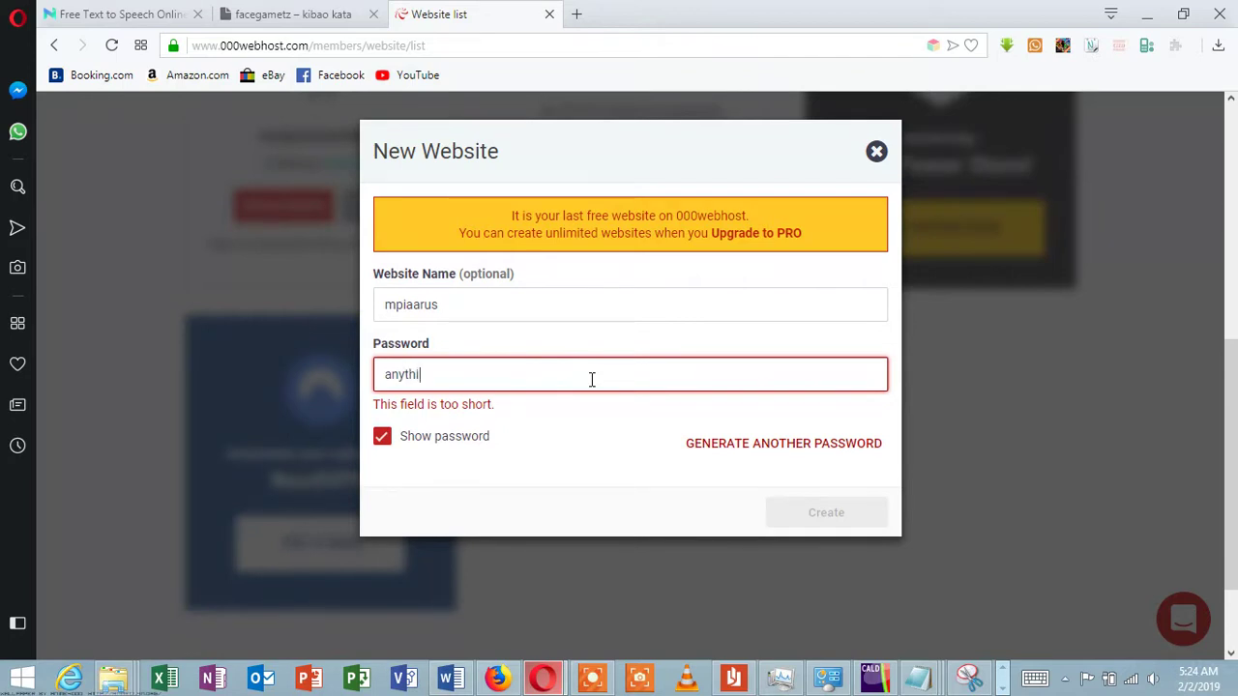
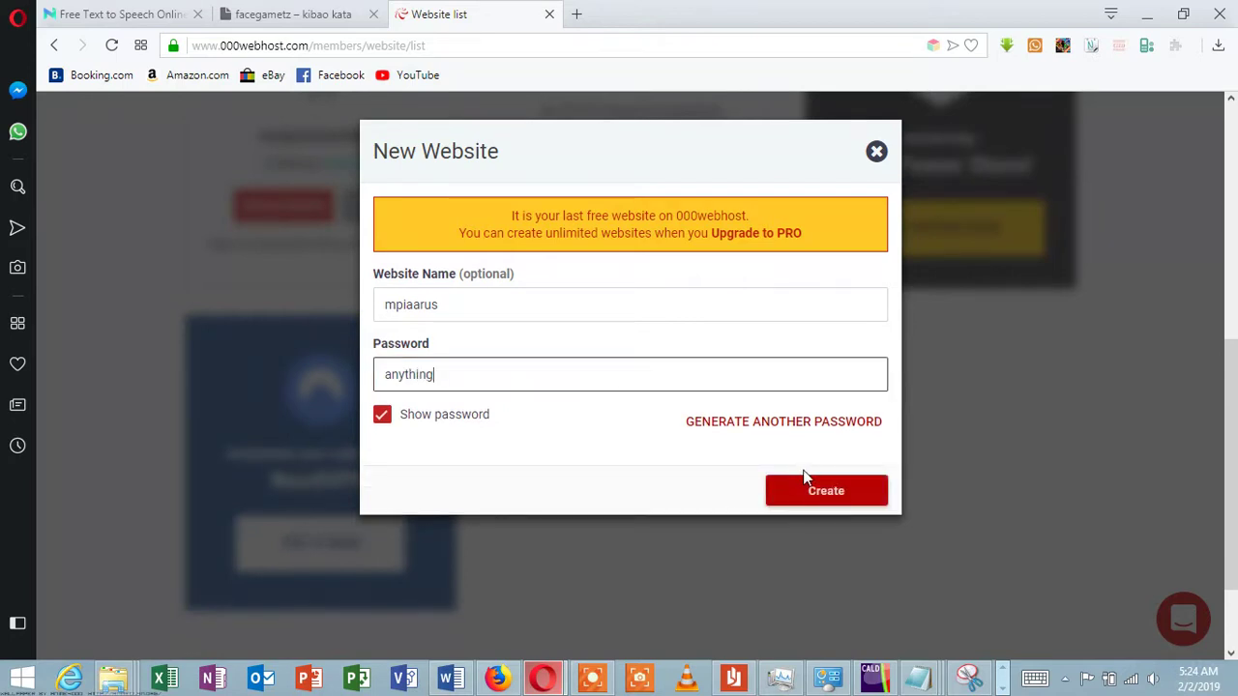
{"action": "left_click", "coordinate": [823, 493]}
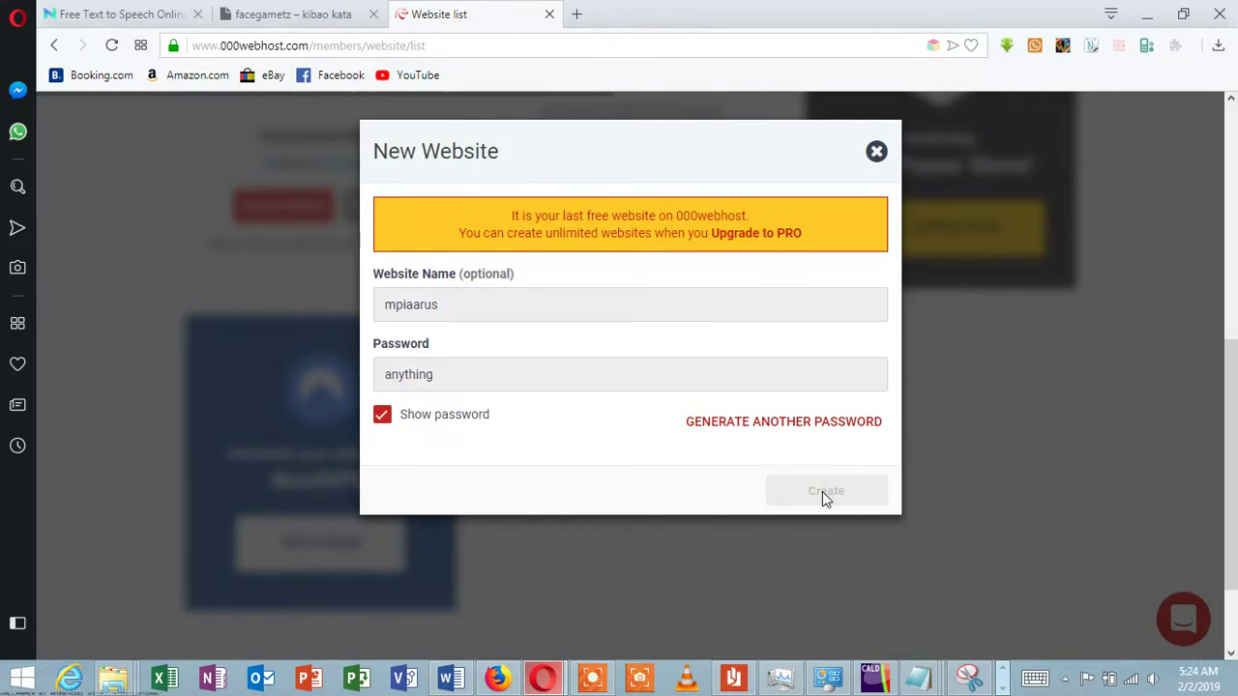
{"action": "left_click", "coordinate": [764, 427]}
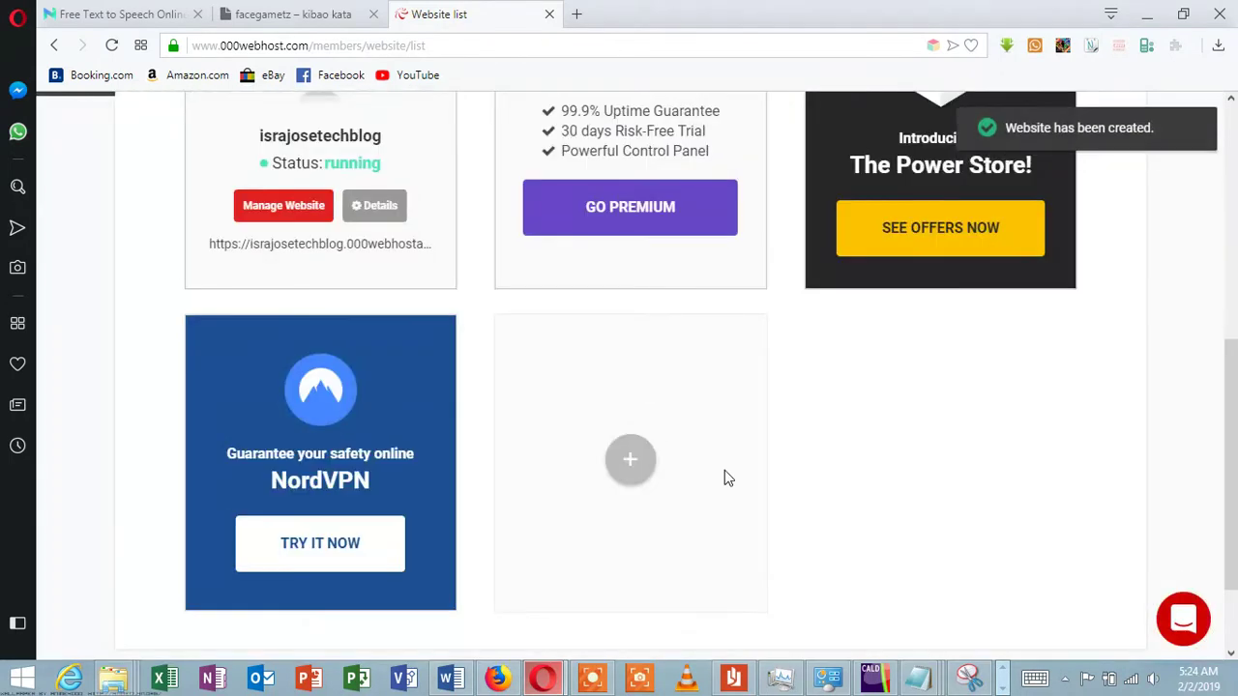
Open the mpiaarus dashboard and scroll down to its Build website options.
{"action": "left_click", "coordinate": [592, 364]}
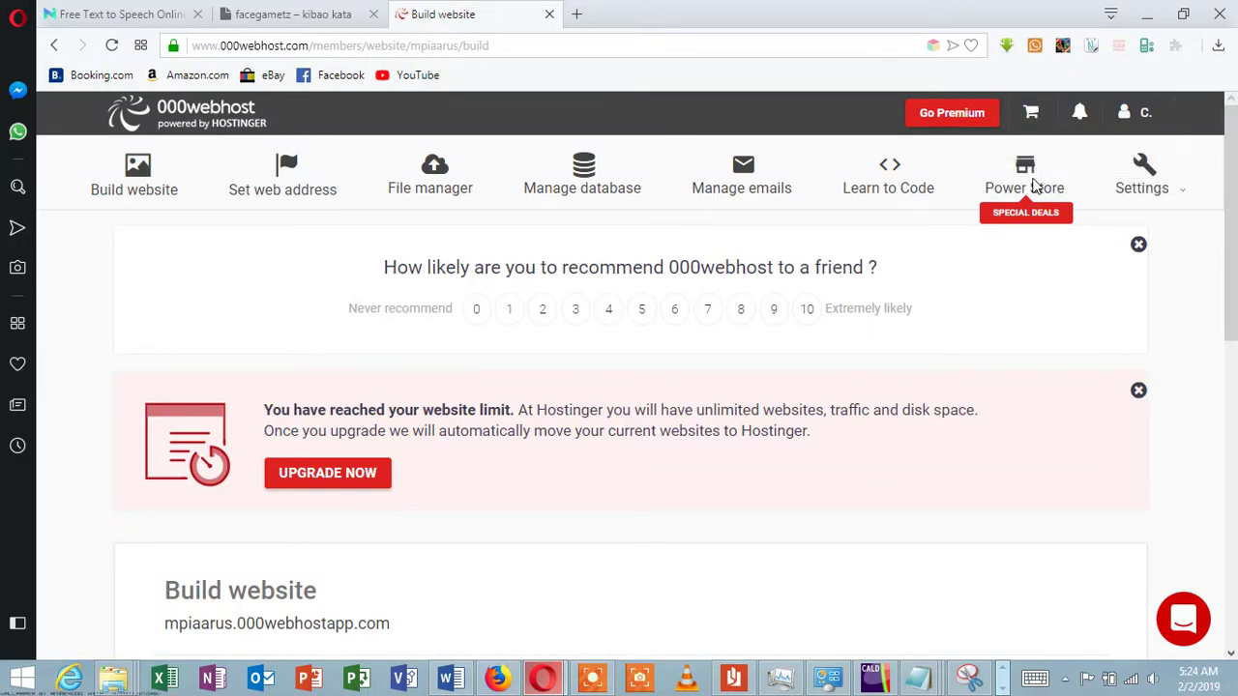
{"action": "left_click_drag", "start_coordinate": [1233, 224], "coordinate": [1234, 416]}
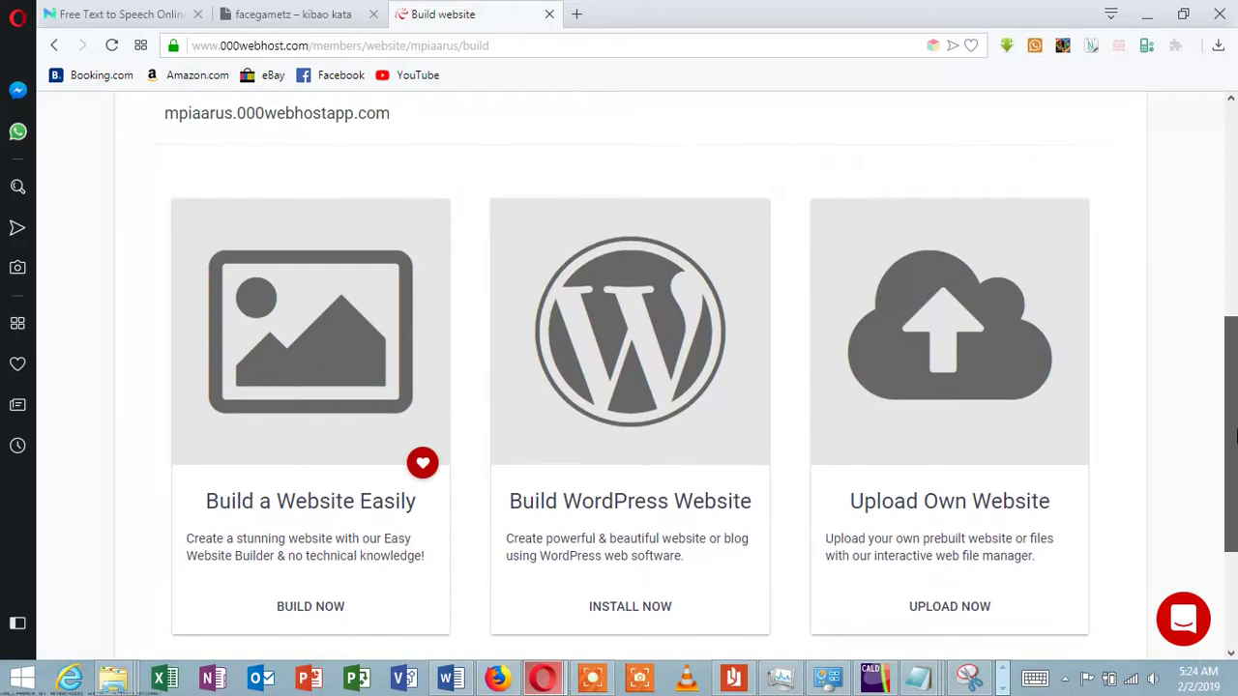
{"action": "scroll", "coordinate": [1235, 435], "scroll_direction": "down", "scroll_amount": 1}
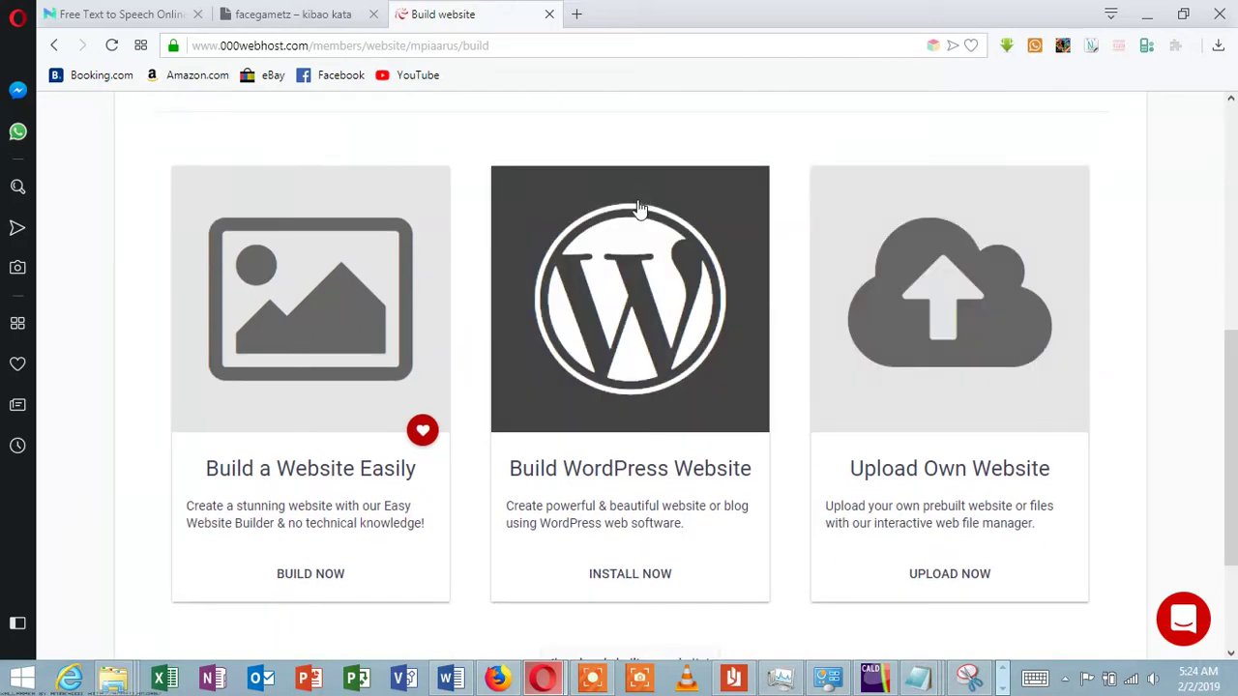
Enter a WordPress admin password and start installing WordPress on mpiaarus.
{"action": "left_click", "coordinate": [624, 333]}
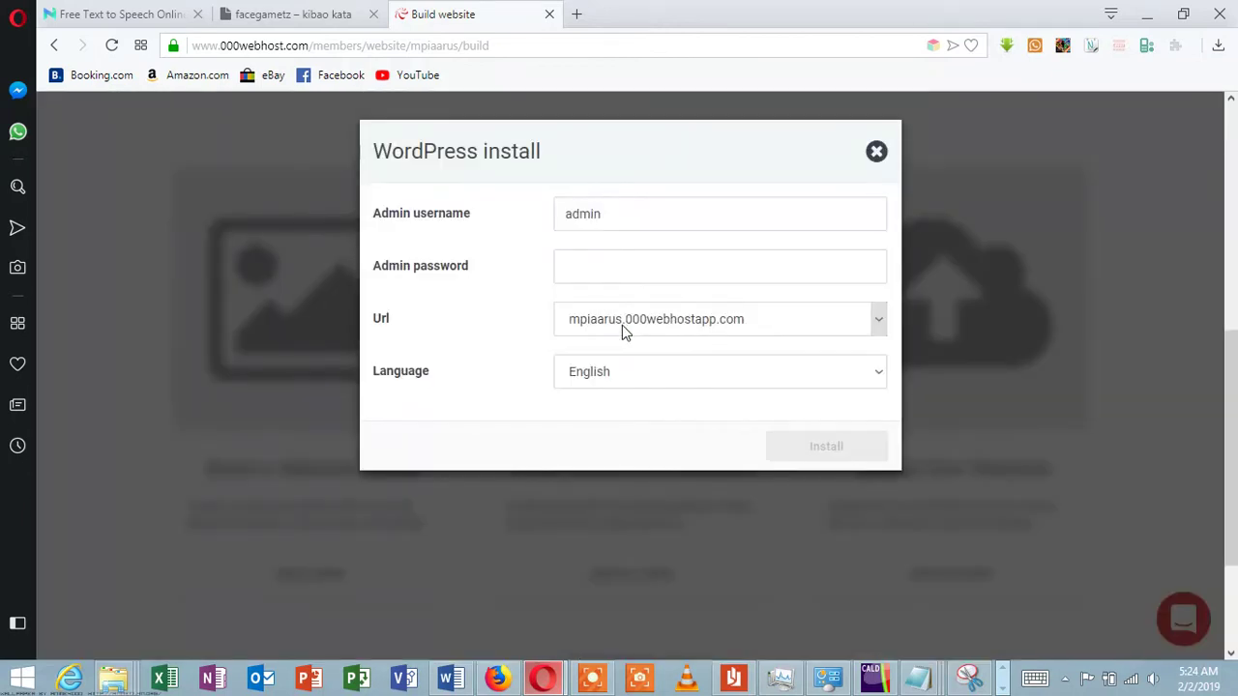
{"action": "left_click", "coordinate": [590, 266]}
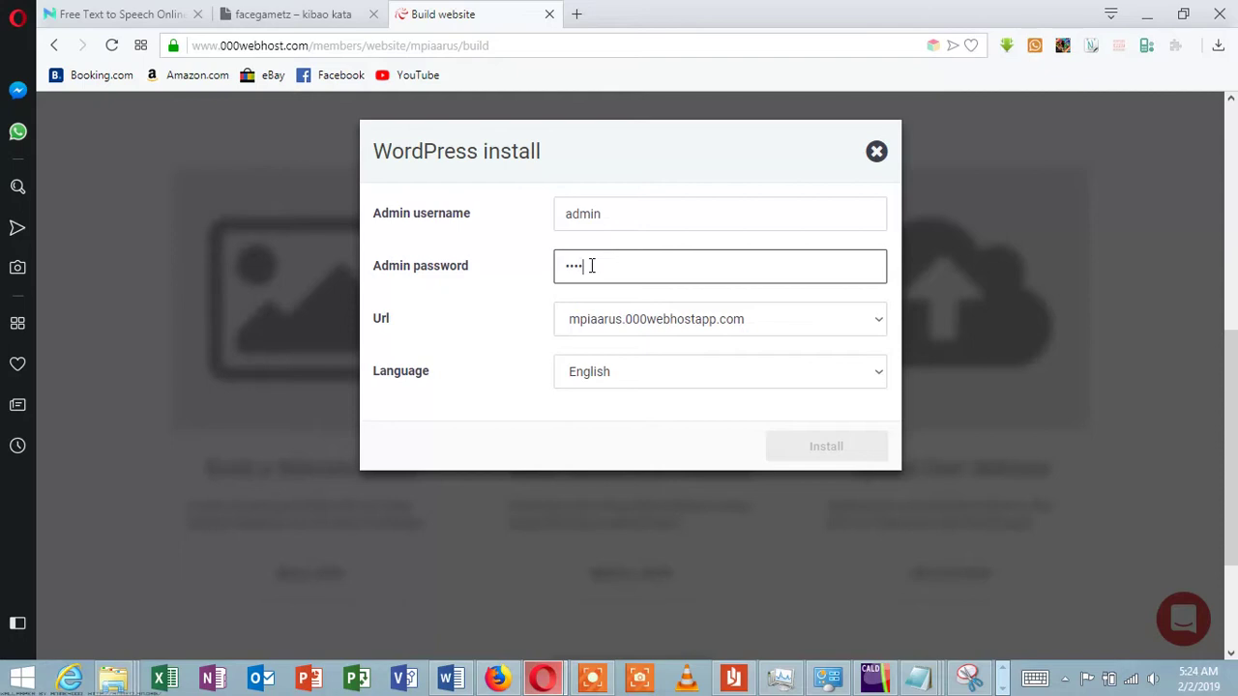
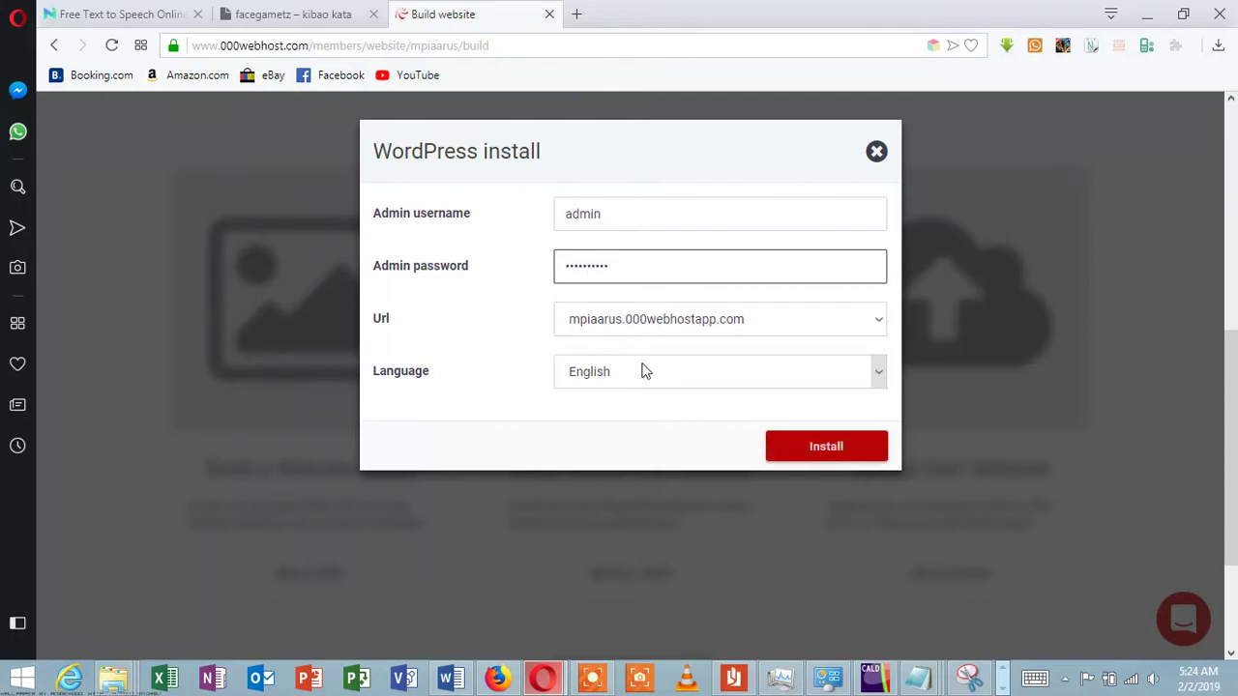
{"action": "left_click", "coordinate": [820, 454]}
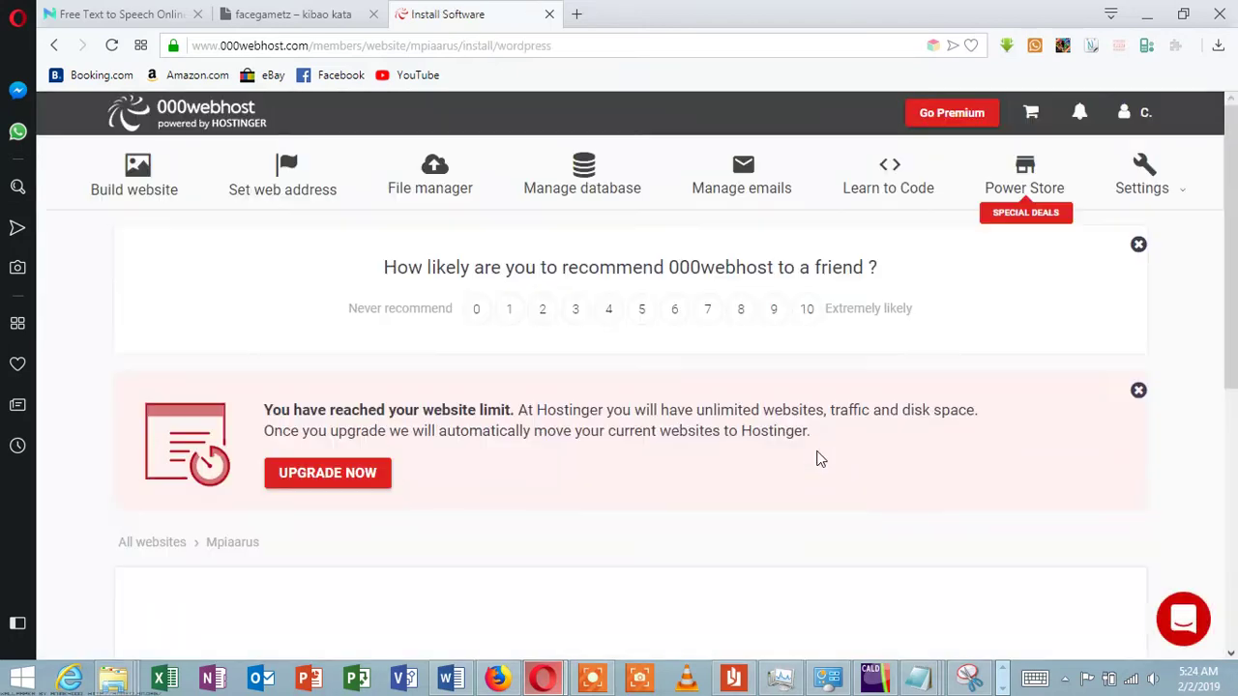
{"action": "scroll", "coordinate": [1234, 559], "scroll_direction": "down", "scroll_amount": 5}
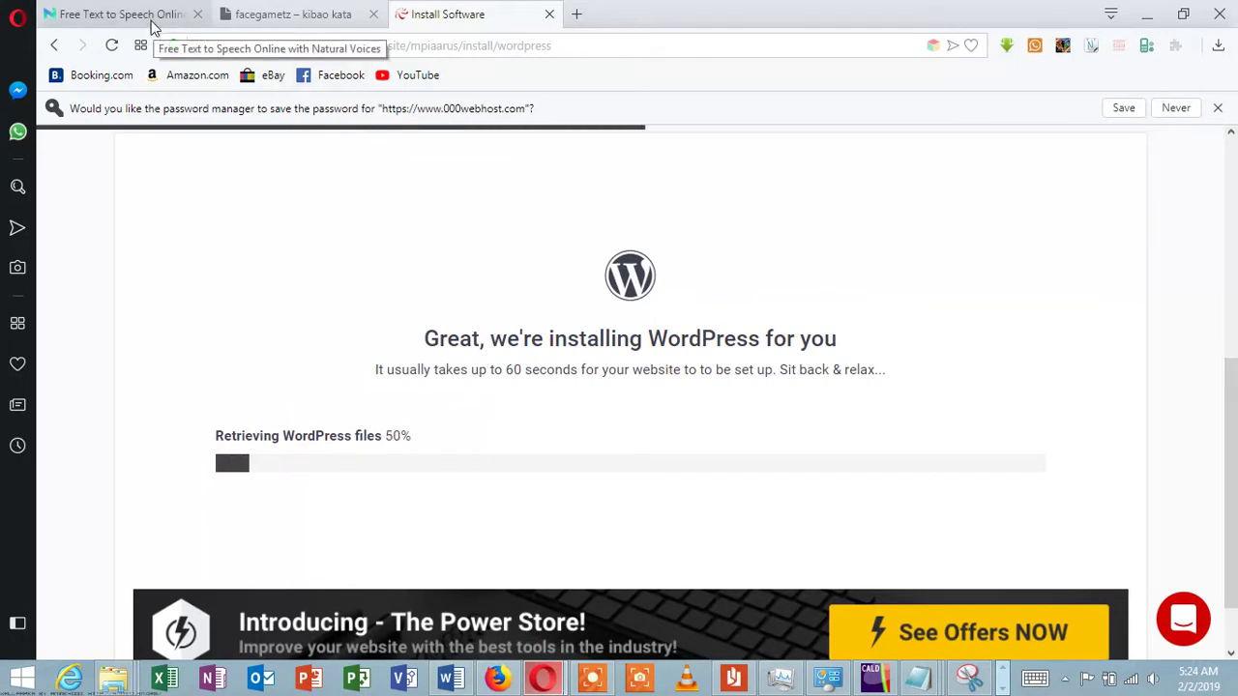
{"action": "left_click", "coordinate": [151, 27]}
Add a new closing line: after pressing the add button you can continue from here.
{"action": "left_click", "coordinate": [791, 518]}
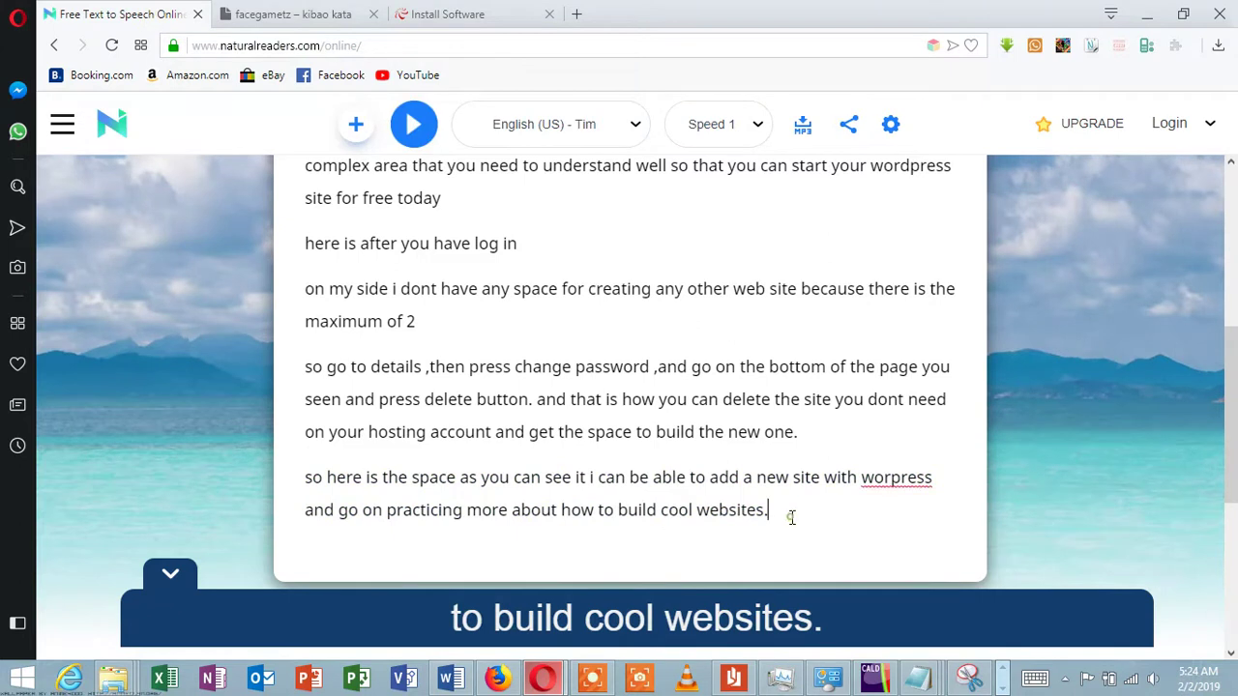
{"action": "key", "text": "Return"}
{"action": "type", "text": "a"}
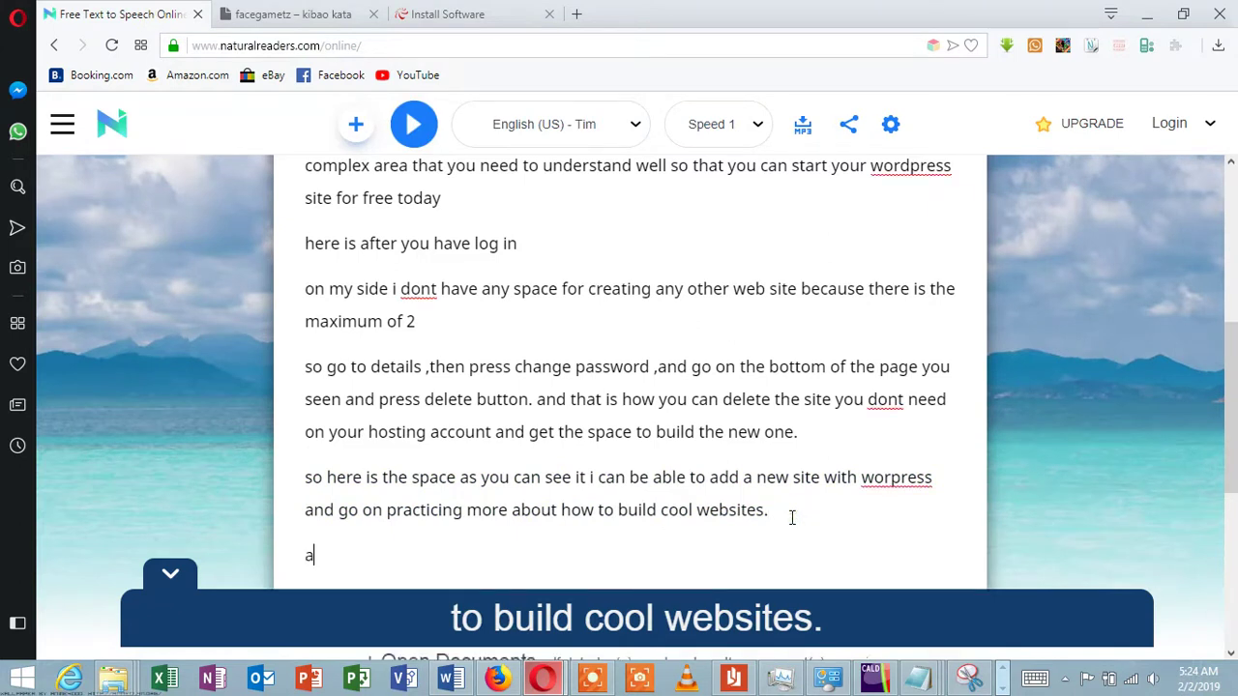
{"action": "type", "text": "fter p"}
{"action": "type", "text": "ressing "}
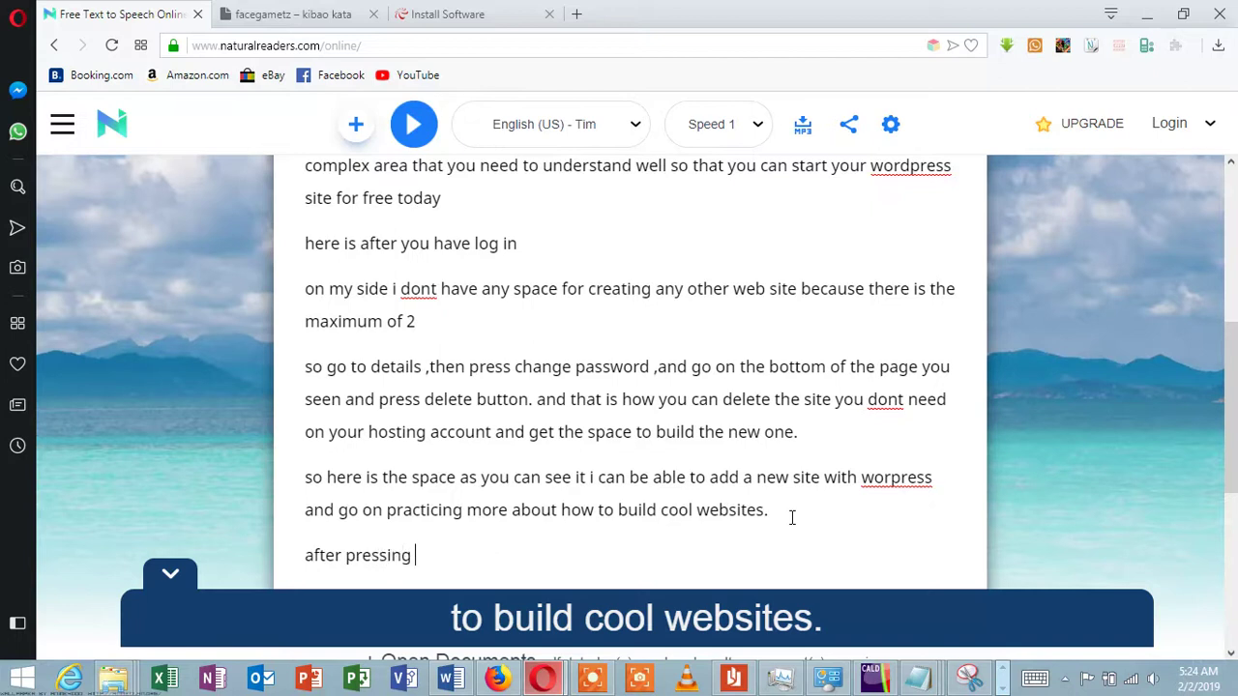
{"action": "type", "text": "the a"}
{"action": "type", "text": "dd bu"}
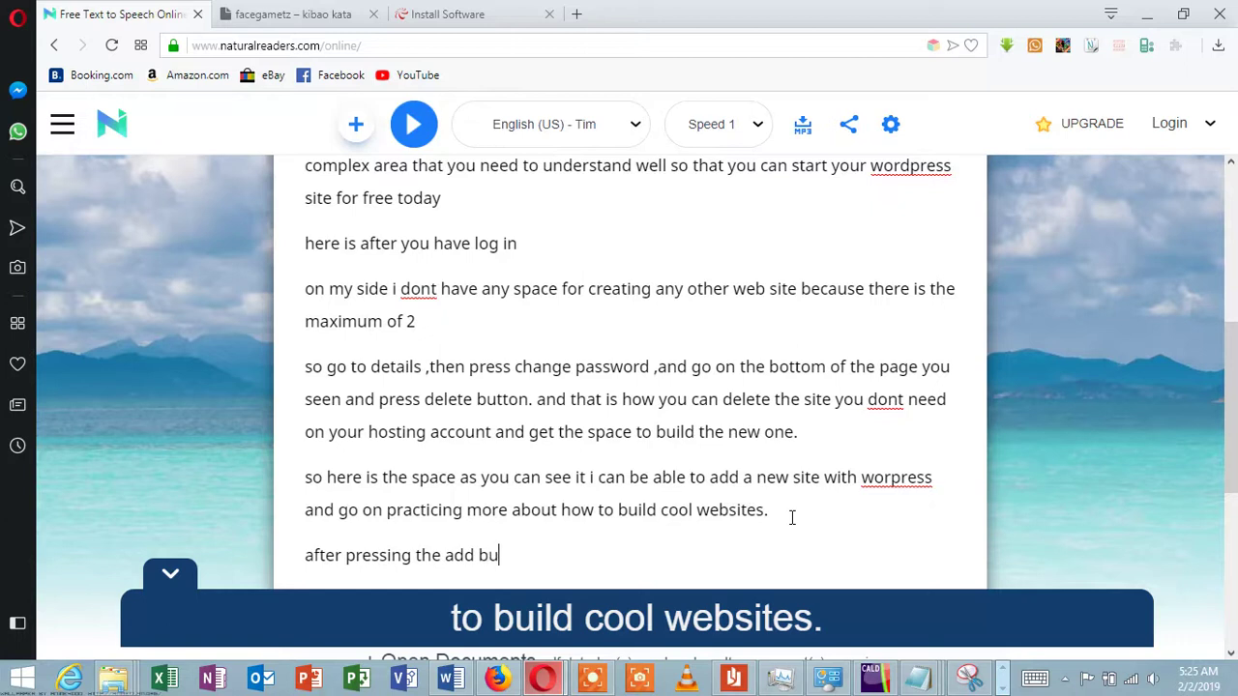
{"action": "type", "text": "tton "}
{"action": "type", "text": "dire"}
{"action": "type", "text": "ctly "}
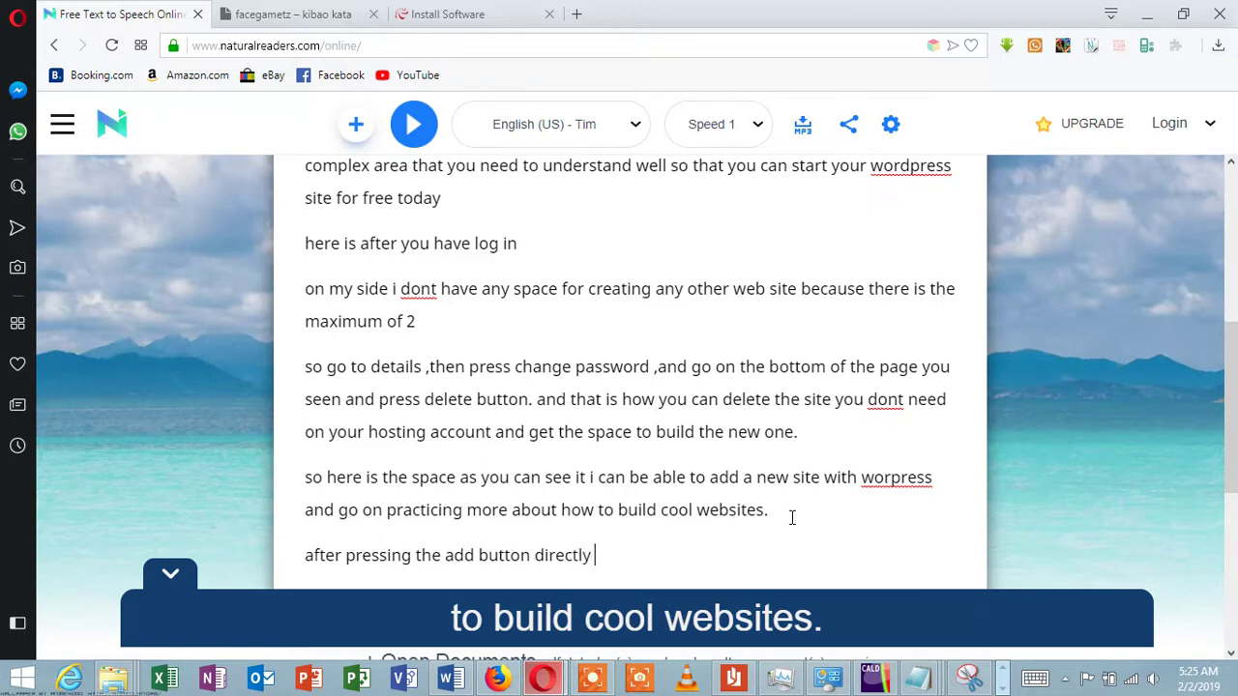
{"action": "type", "text": "yo"}
{"action": "type", "text": "u wi"}
{"action": "type", "text": "ll ge"}
{"action": "type", "text": "t the "}
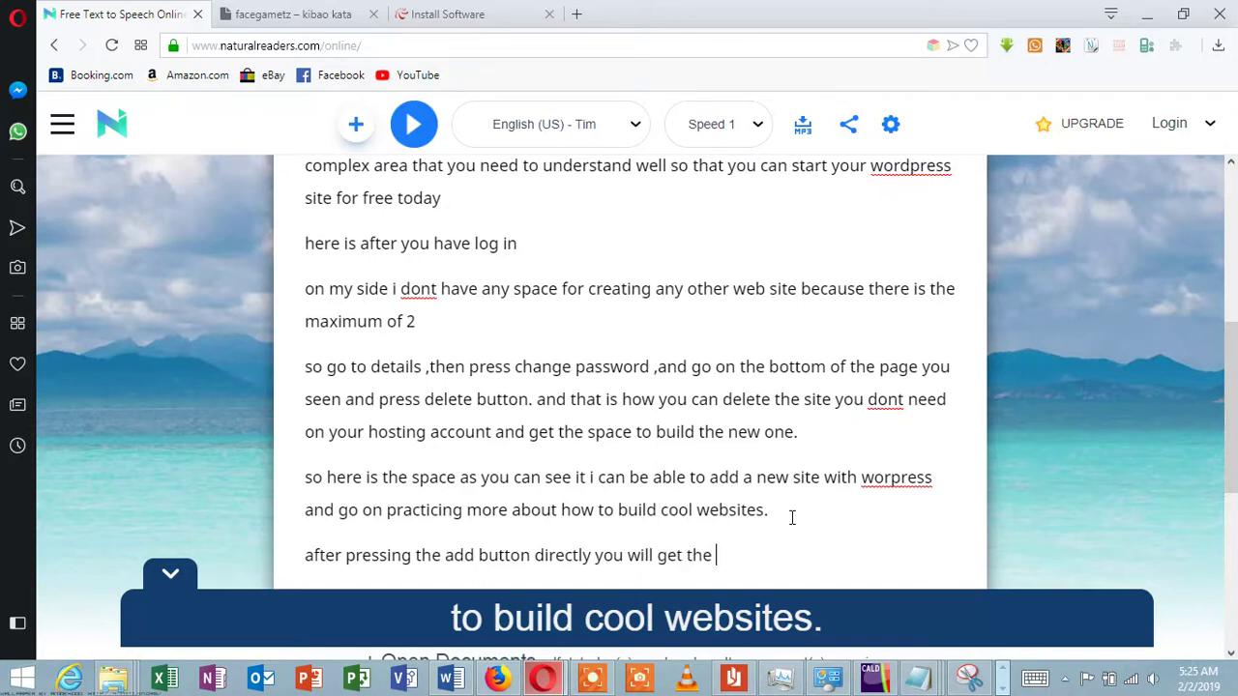
{"action": "type", "text": "chan"}
{"action": "type", "text": "ce to "}
{"action": "type", "text": "cont"}
{"action": "type", "text": "inu"}
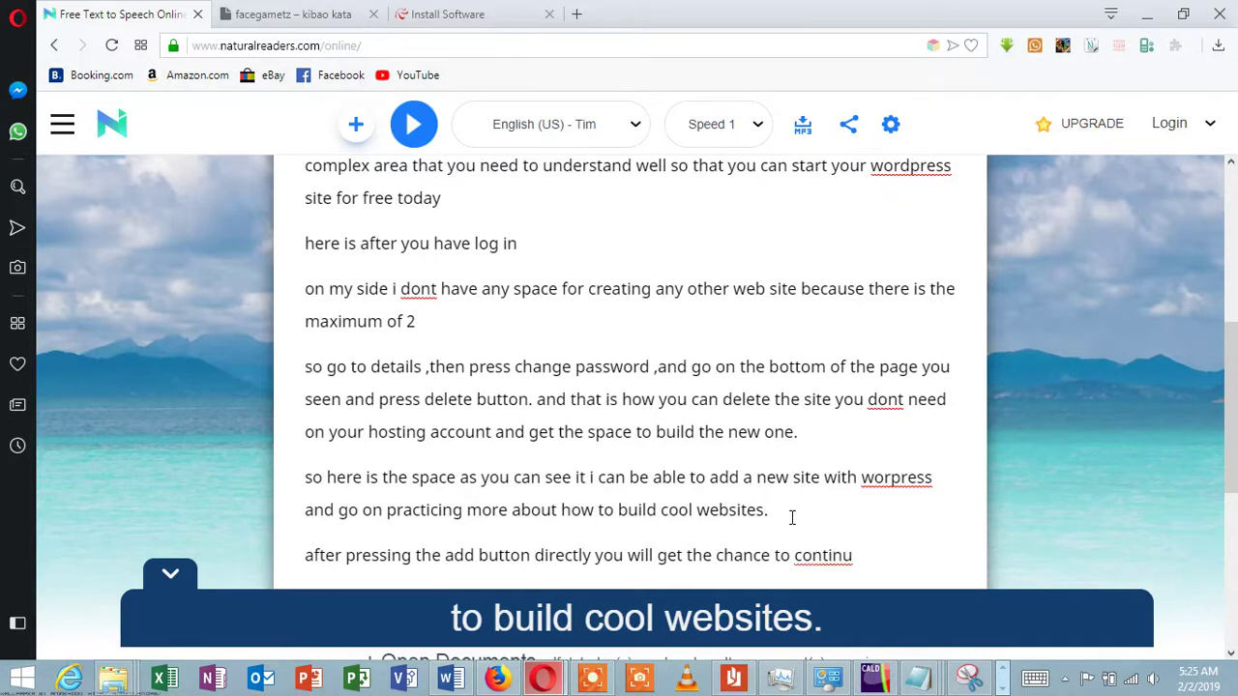
{"action": "type", "text": "e "}
{"action": "type", "text": "so fo"}
{"action": "type", "text": "llow th"}
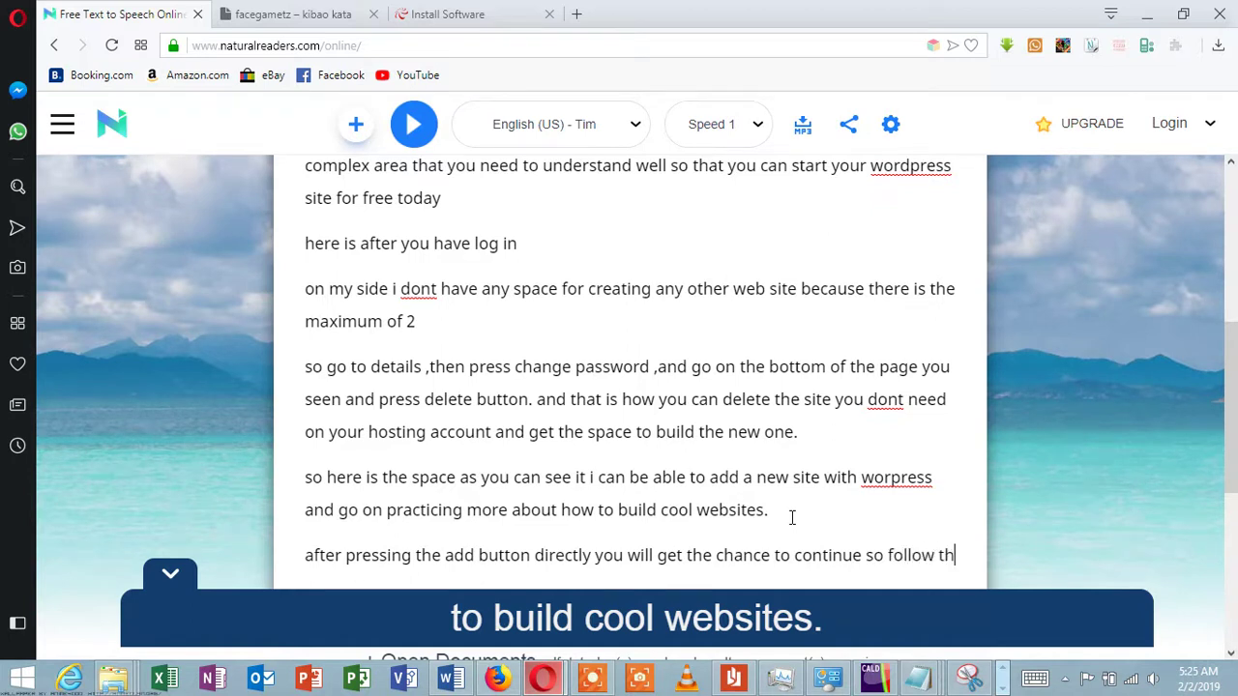
{"action": "type", "text": "e istraction a"}
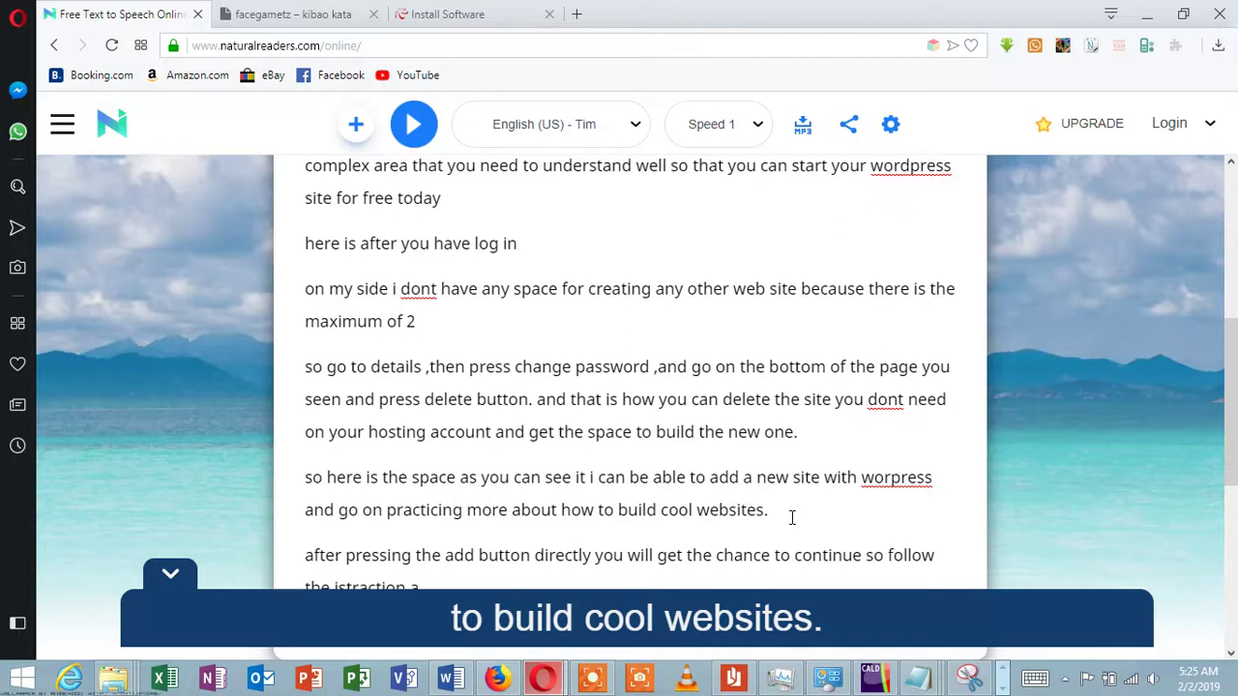
{"action": "type", "text": "nti"}
{"action": "type", "text": "nue fr"}
{"action": "type", "text": "o"}
{"action": "type", "text": "m"}
{"action": "type", "text": " here"}
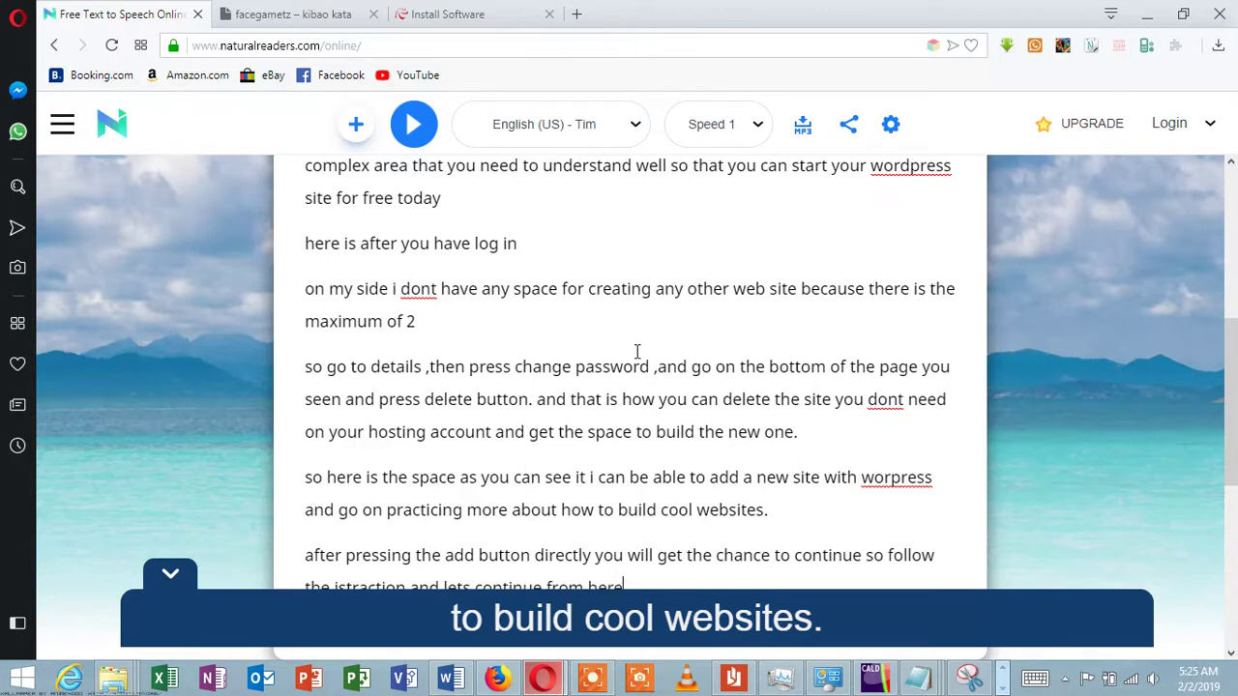
Have NaturalReader read the new last paragraph aloud.
{"action": "left_click", "coordinate": [421, 130]}
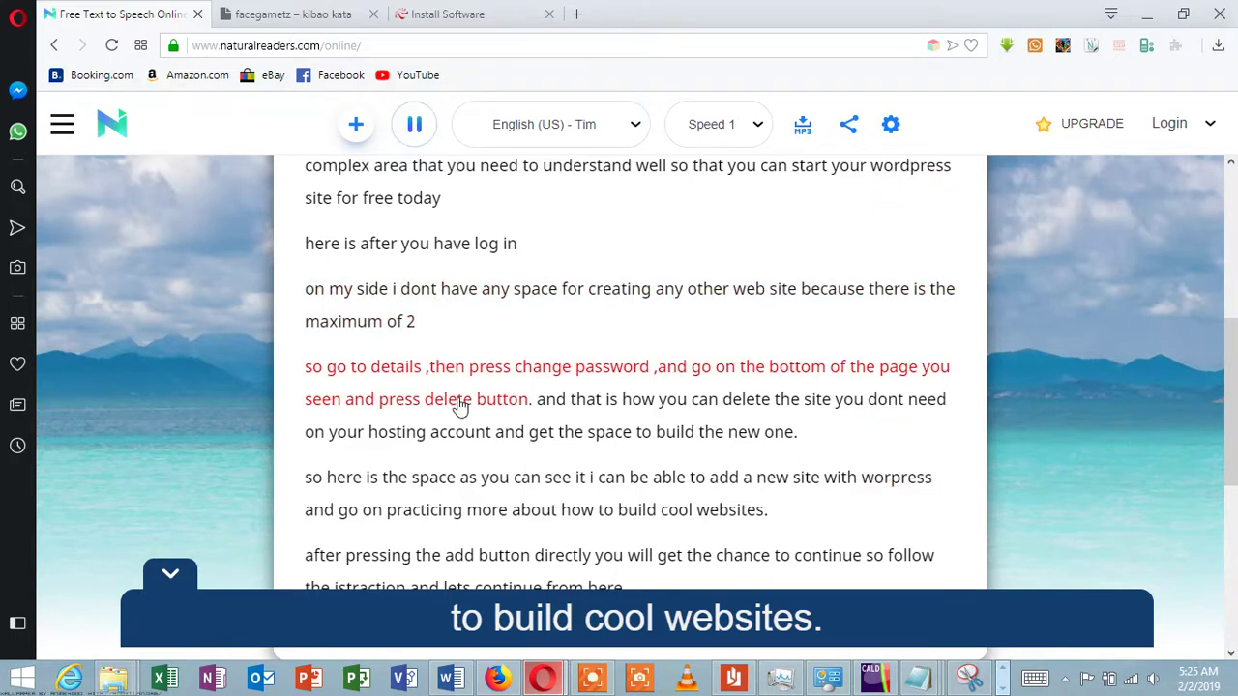
{"action": "left_click", "coordinate": [378, 505]}
{"action": "left_click", "coordinate": [384, 561]}
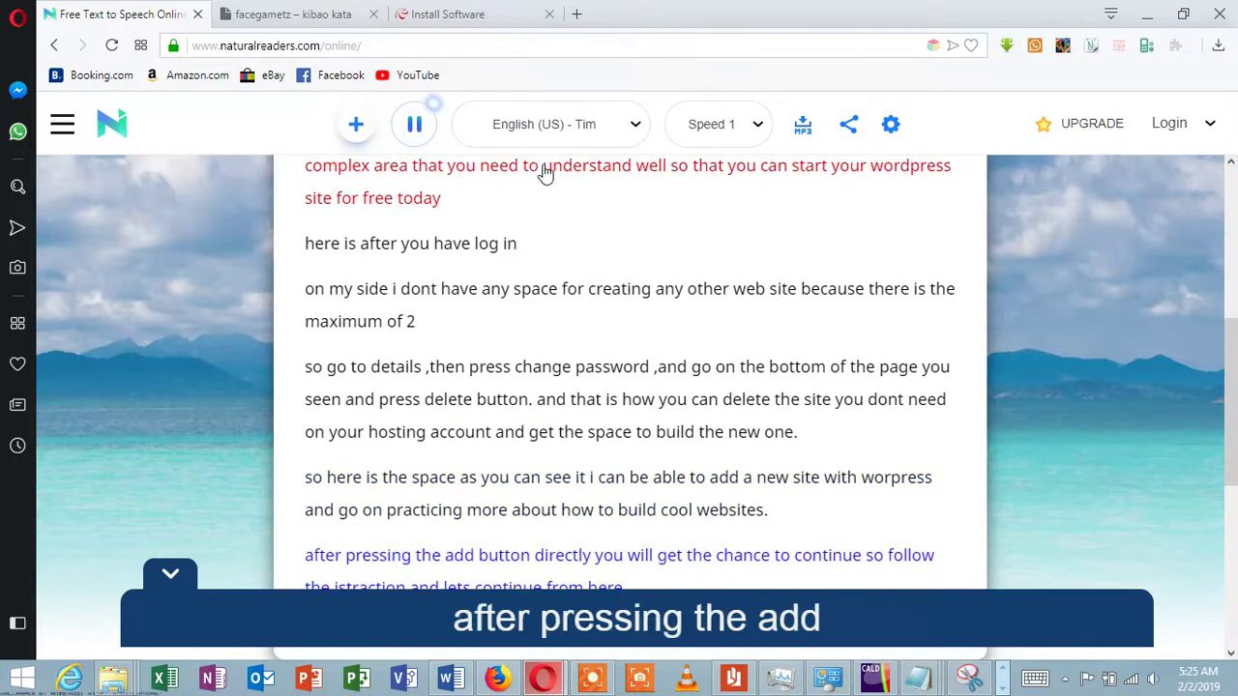
Go back to the Install Software tab, where WordPress for mpiaarus is unpacking at 31%.
{"action": "left_click", "coordinate": [431, 16]}
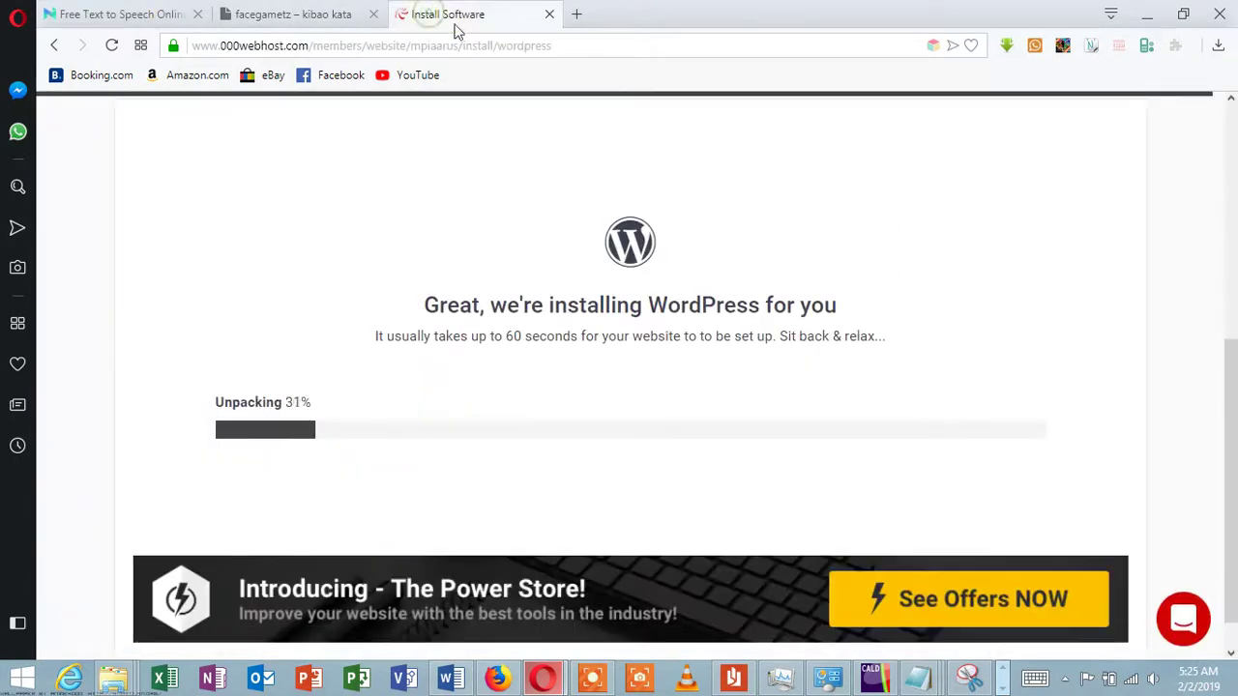